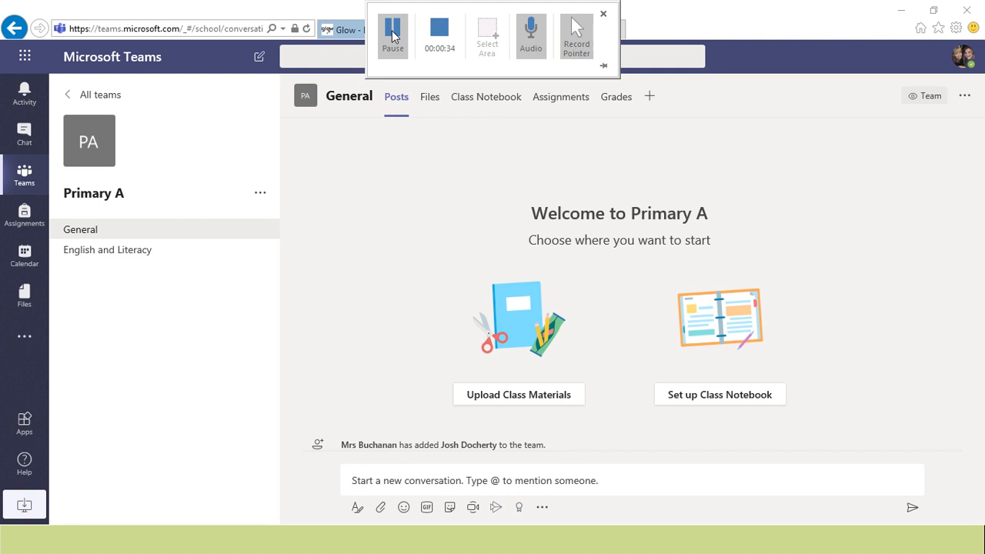
# Step: Post a message in the General channel that mentions a teacher and asks "can you tell me when this work should be completed?"
pyautogui.click(423, 481)
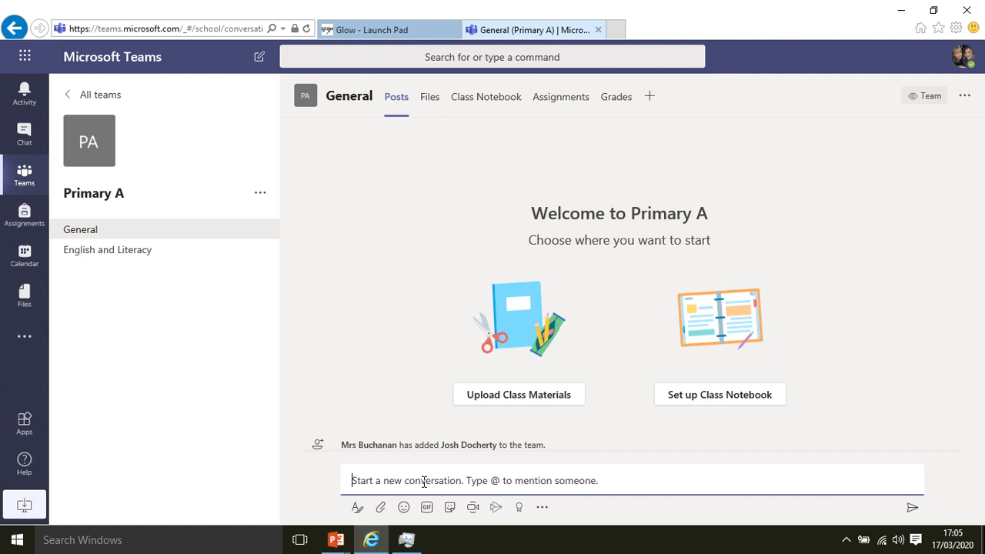
pyautogui.write('@')
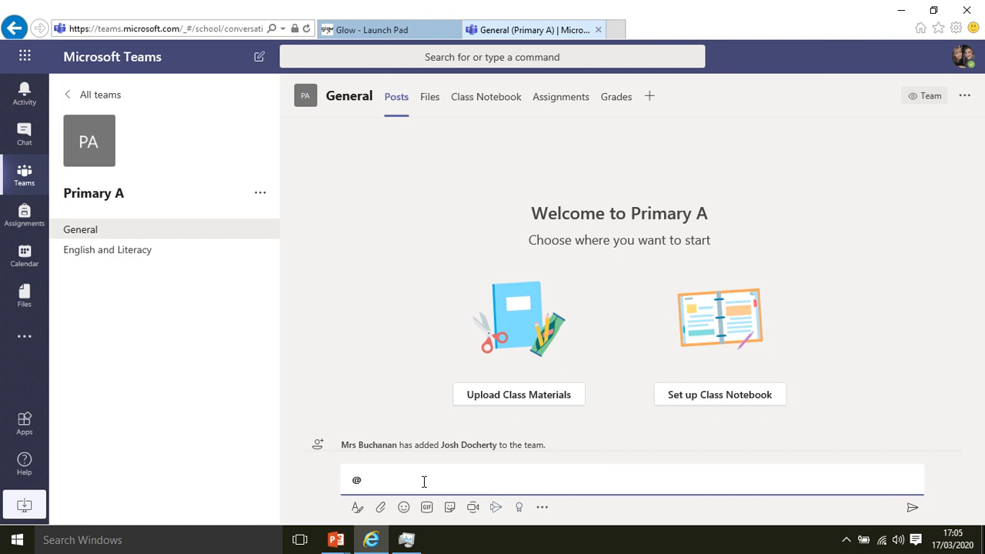
pyautogui.write('mrs')
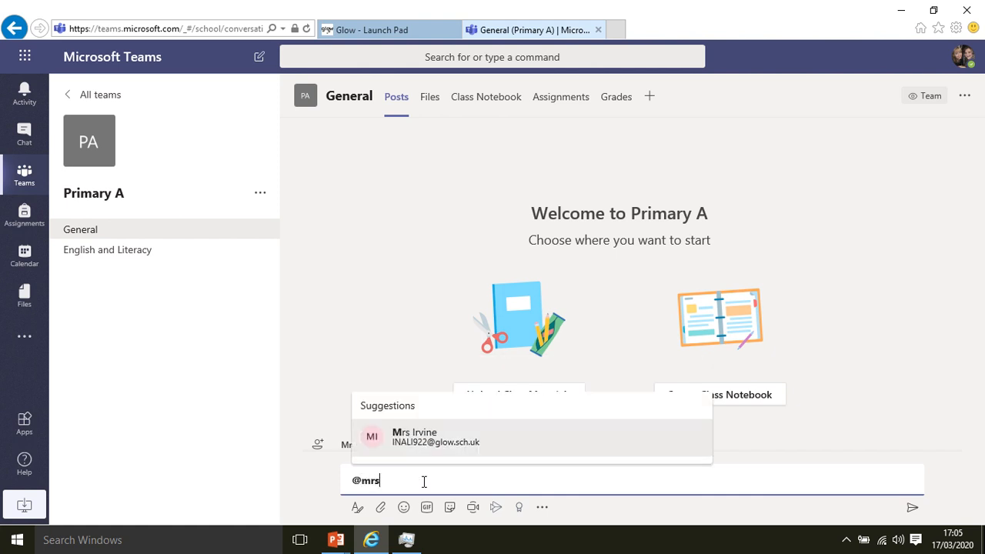
pyautogui.click(434, 441)
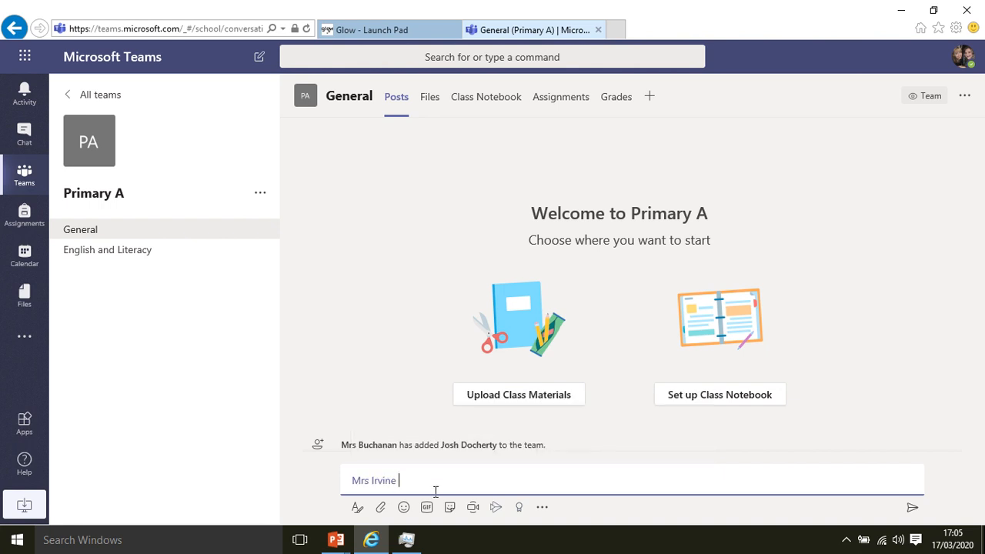
pyautogui.write('can you tell me when this work should be cmpl')
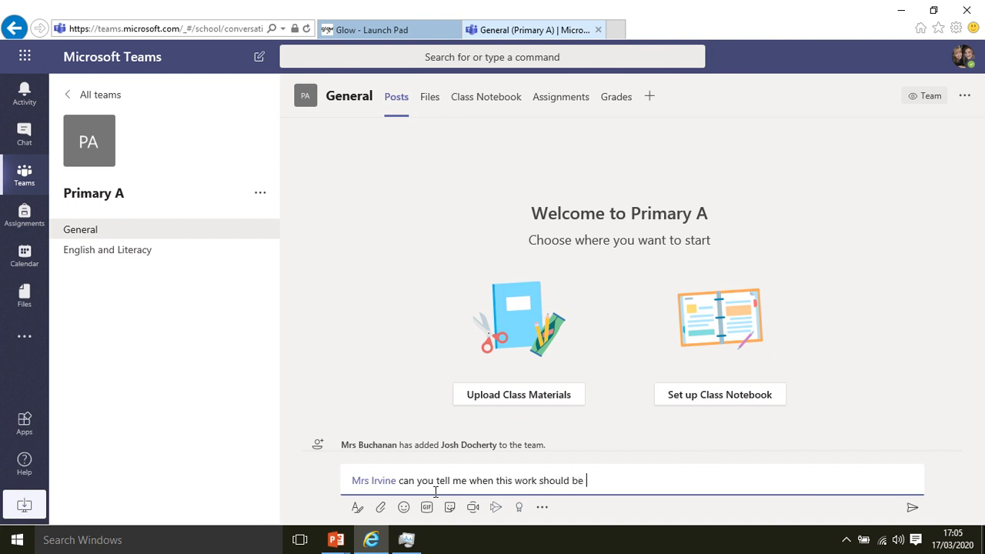
pyautogui.press('BackSpace')
pyautogui.press('BackSpace')
pyautogui.press('BackSpace')
pyautogui.write('ompleted?')
pyautogui.press('Return')
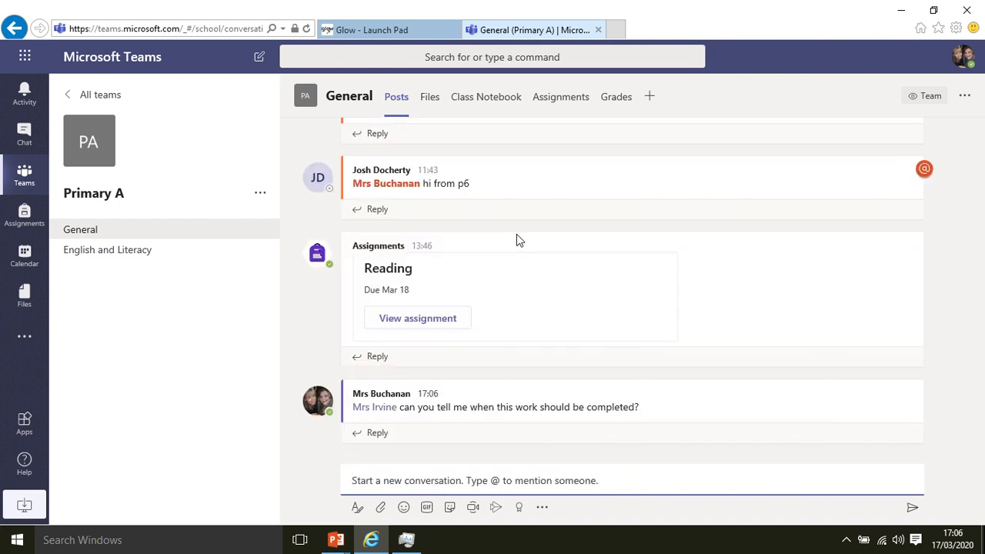
# Step: Look back through the channel's earlier posts and view the attachment sources offered for a new conversation
pyautogui.moveTo(978, 418)
pyautogui.mouseDown()
pyautogui.moveTo(983, 208)
pyautogui.moveTo(983, 412)
pyautogui.mouseUp()
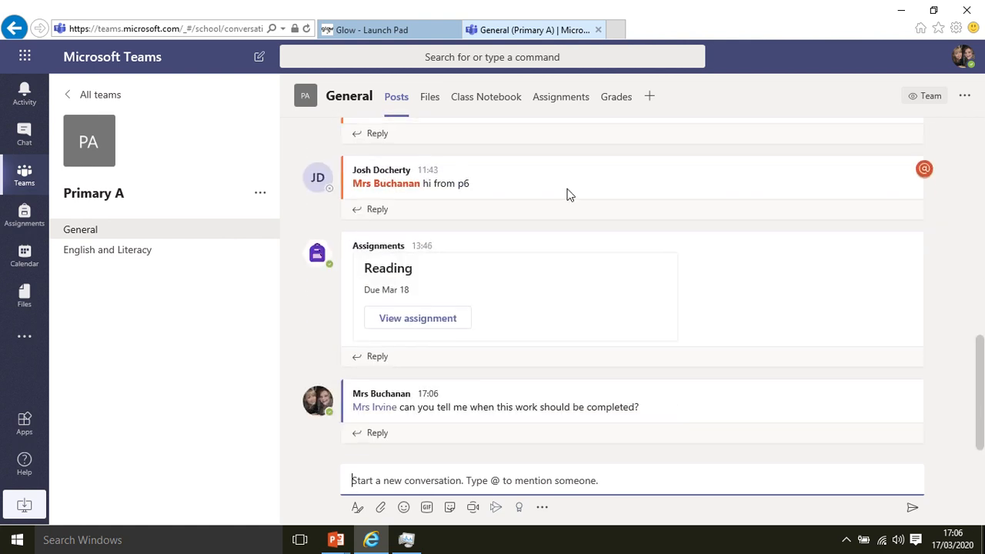
pyautogui.moveTo(983, 384); pyautogui.dragTo(983, 143)
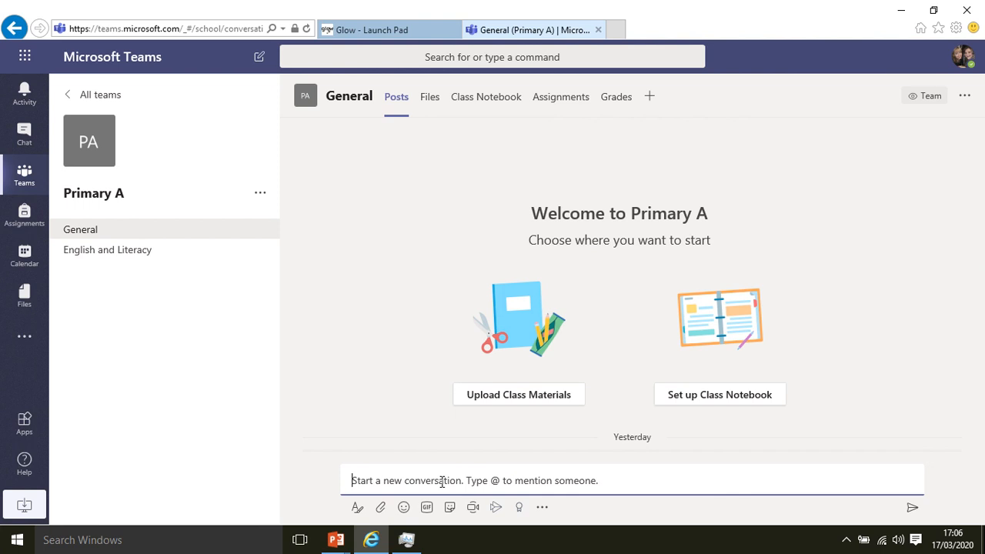
pyautogui.click(380, 509)
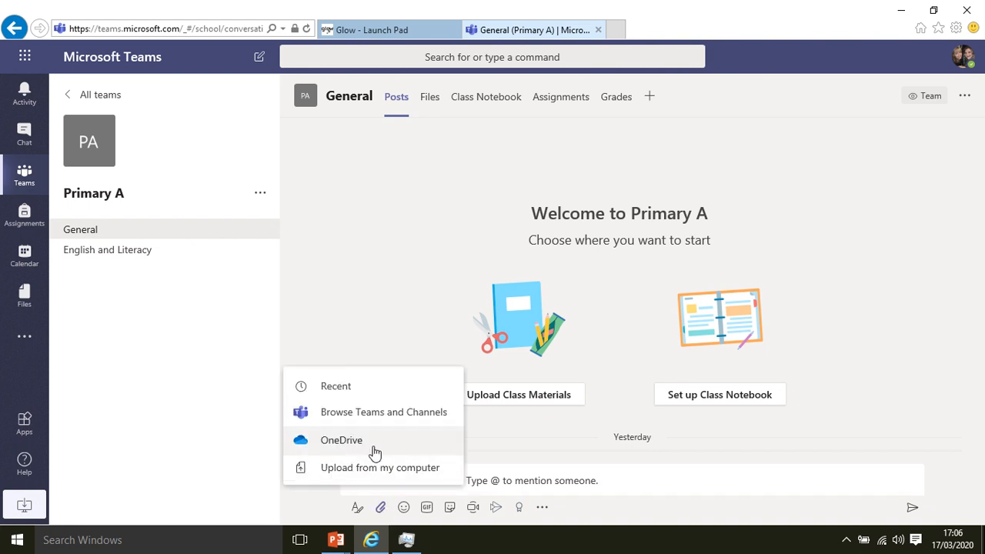
pyautogui.click(588, 474)
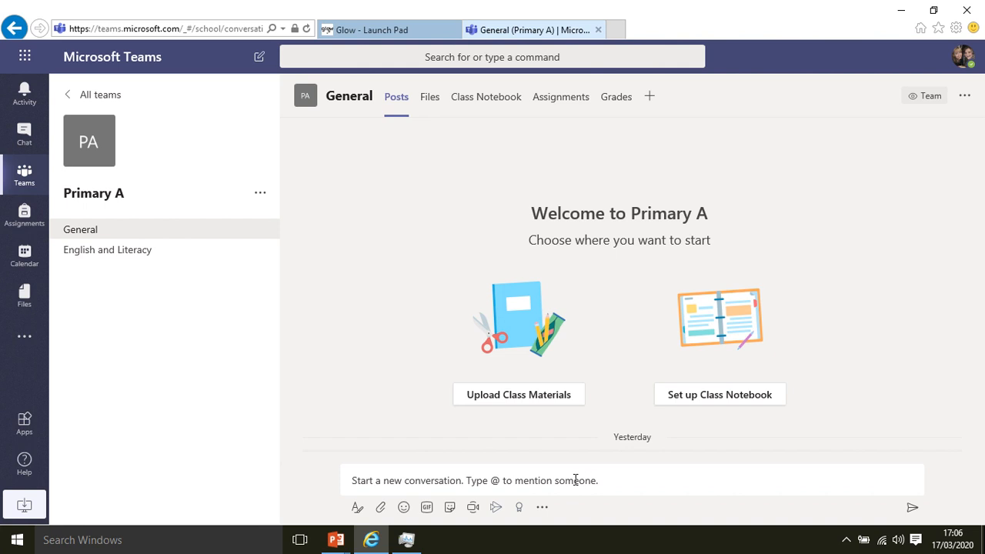
pyautogui.click(576, 479)
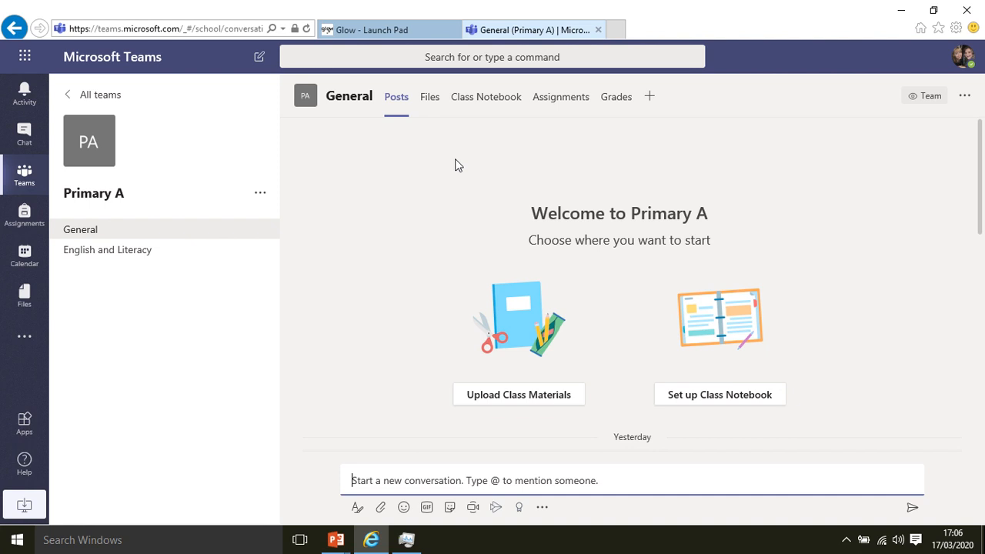
# Step: Open the General channel's files, view the contents of the pupil's learning folder and return to the file list
pyautogui.click(430, 98)
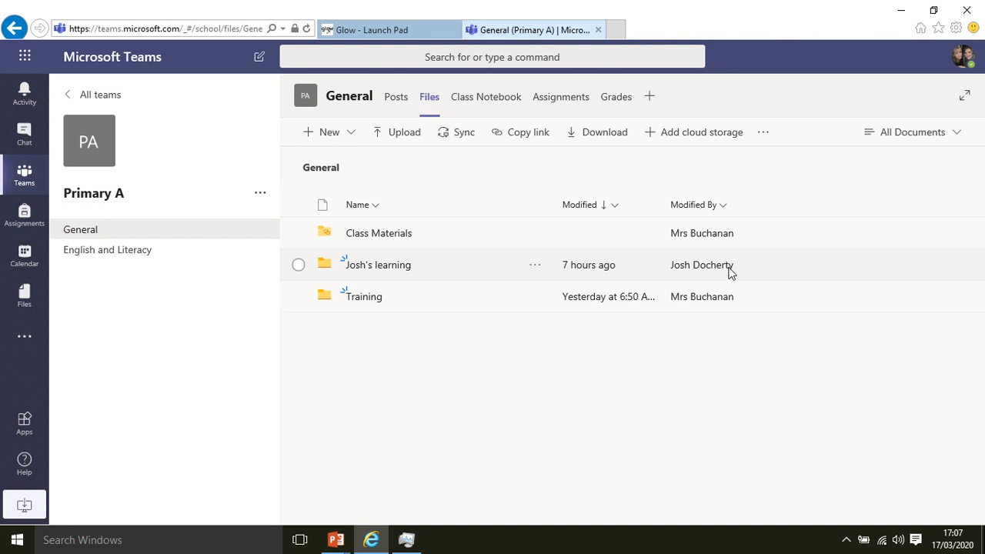
pyautogui.click(390, 274)
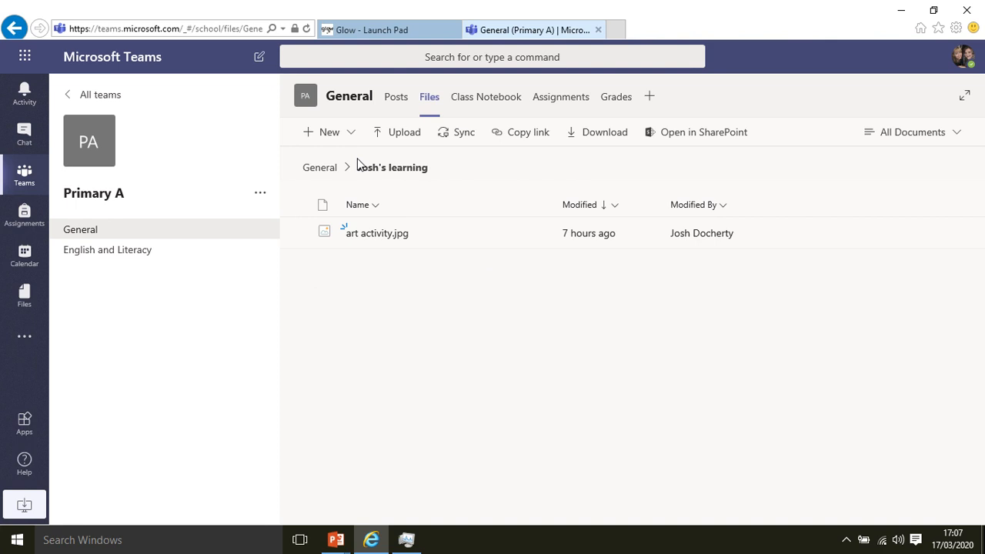
pyautogui.click(323, 173)
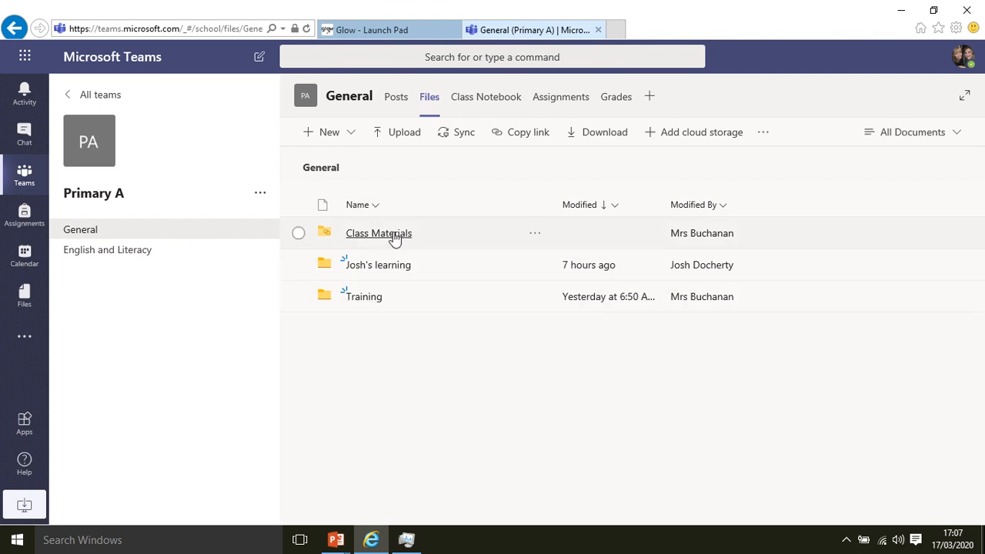
# Step: Create a new folder named Maths in the General channel's files
pyautogui.click(352, 134)
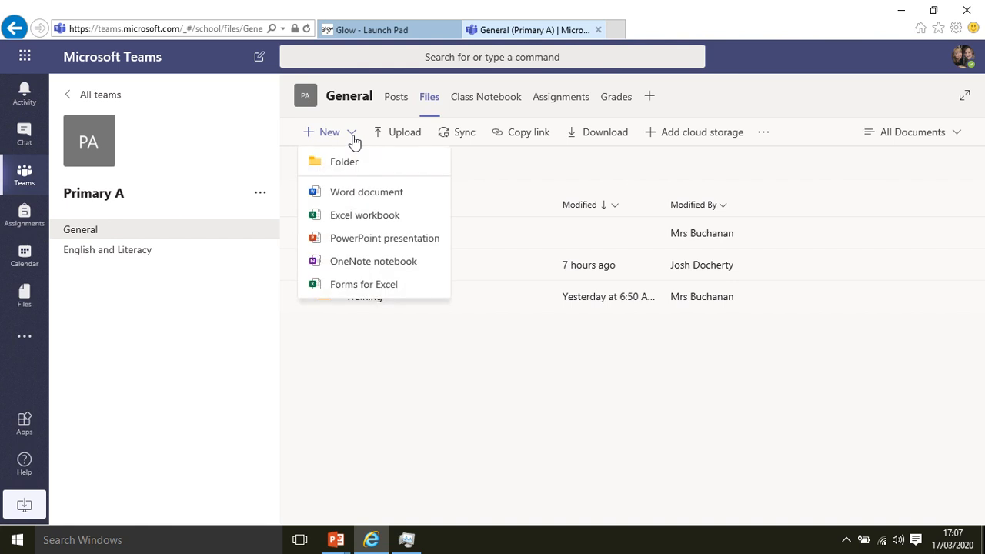
pyautogui.click(343, 161)
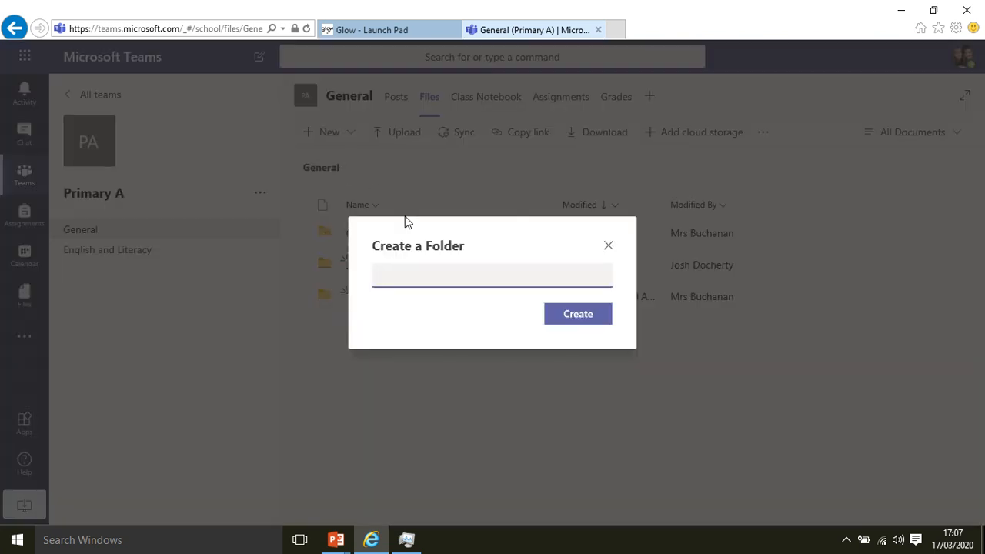
pyautogui.write('Maths')
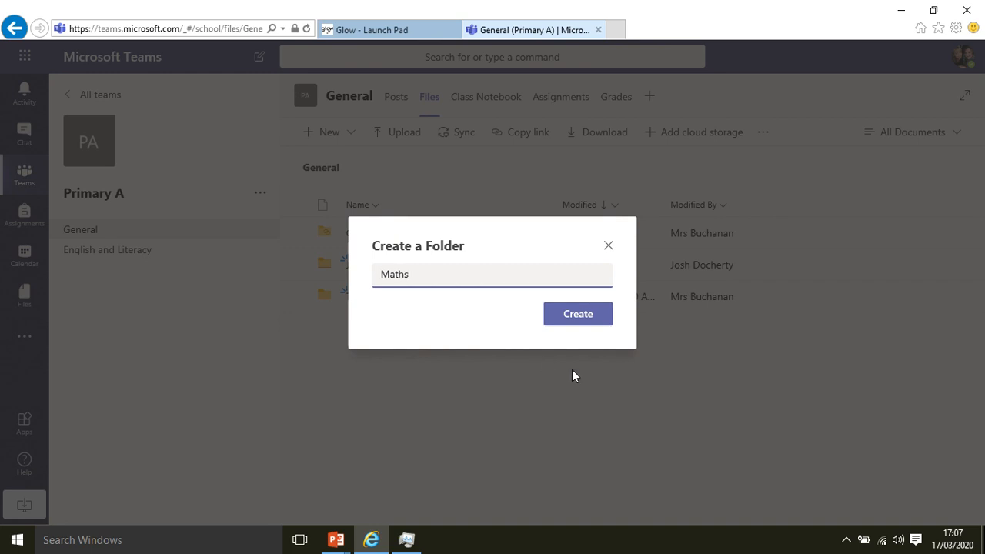
pyautogui.click(587, 323)
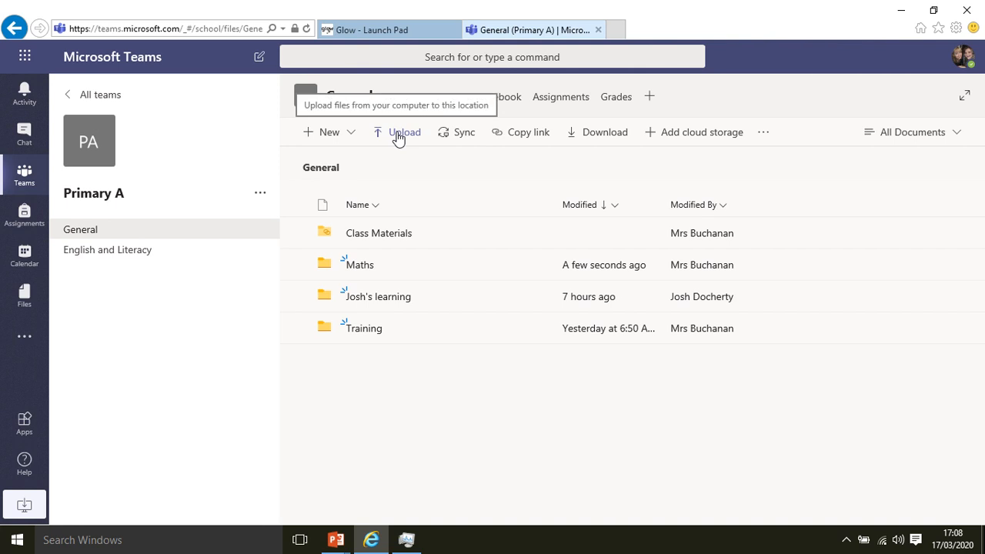
# Step: Upload the "rock star times tables" image from the computer's Pictures folder into the Maths folder
pyautogui.click(360, 267)
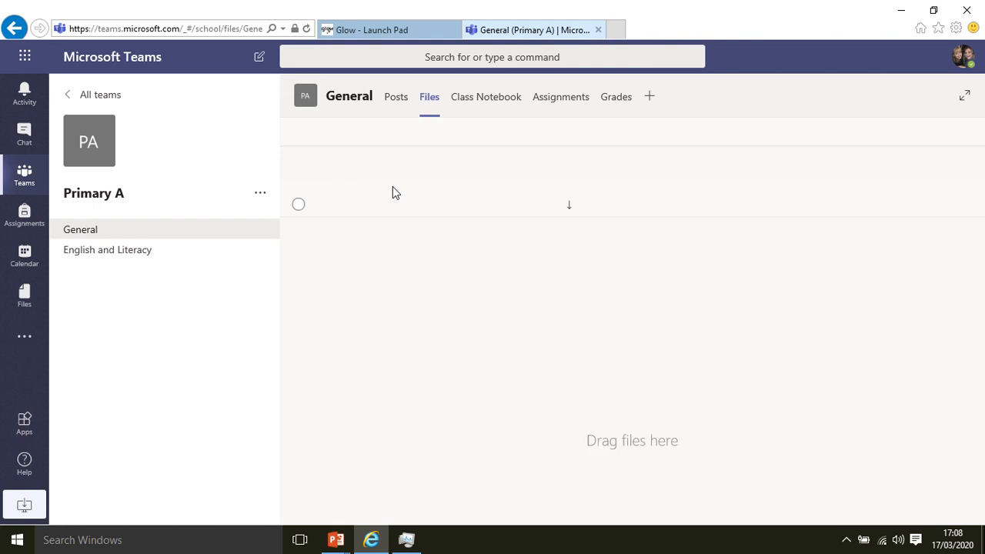
pyautogui.click(403, 134)
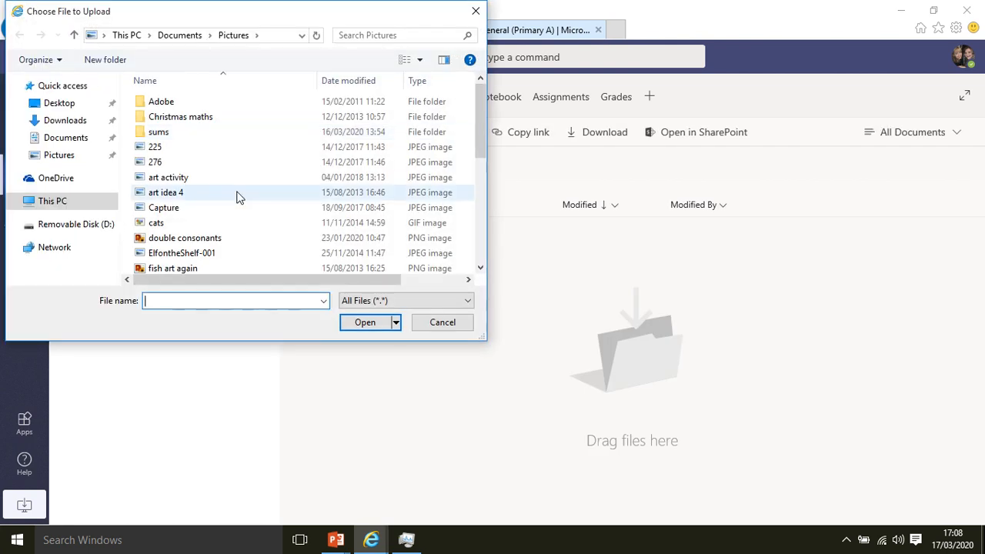
pyautogui.moveTo(480, 150); pyautogui.dragTo(478, 245)
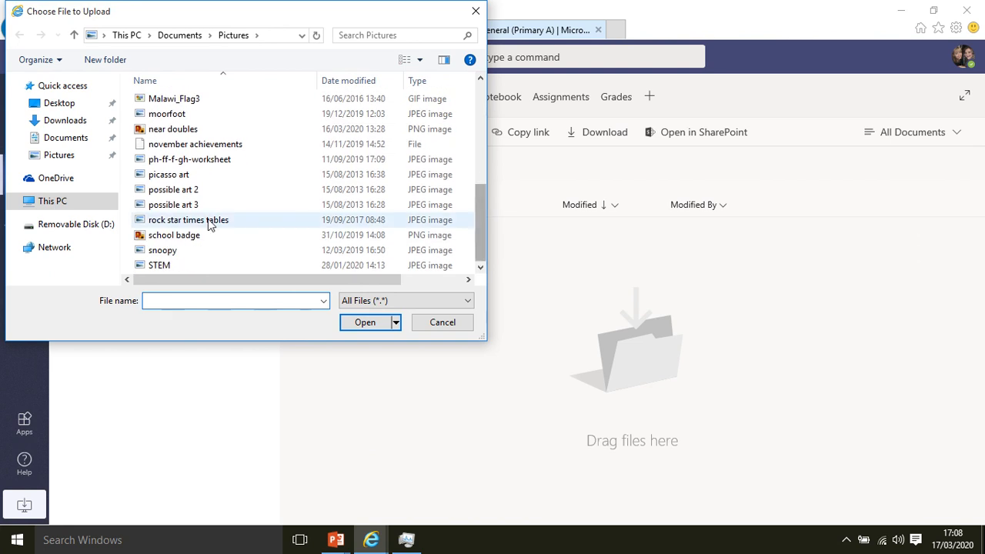
pyautogui.click(262, 221)
pyautogui.click(367, 322)
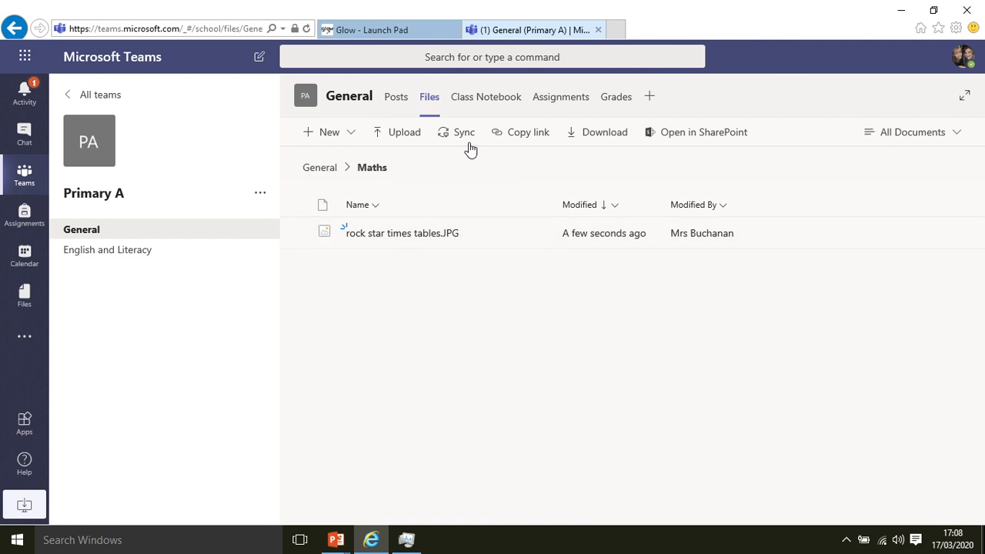
# Step: Go back to the General file list, reopen the Maths folder and view the options available for rock star times tables.JPG
pyautogui.click(320, 169)
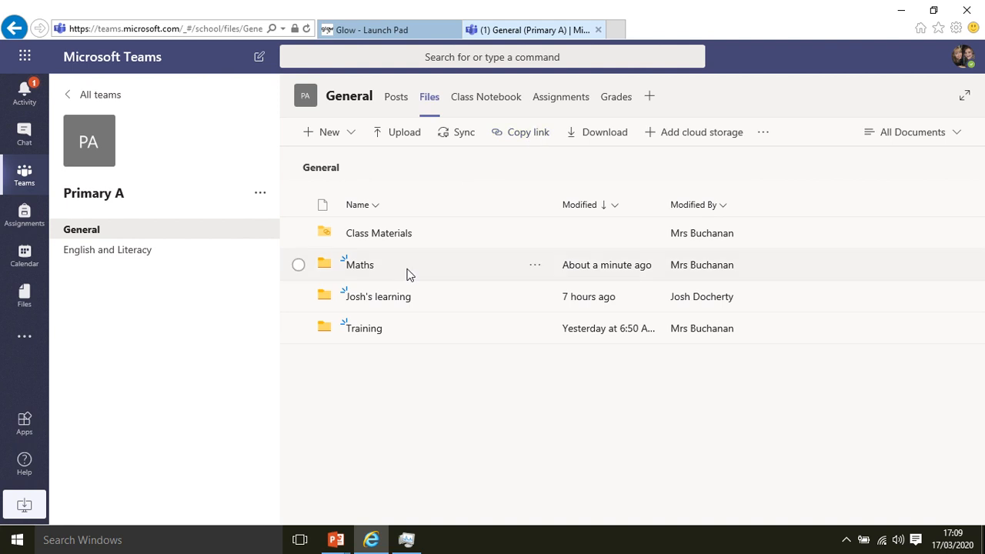
pyautogui.click(359, 265)
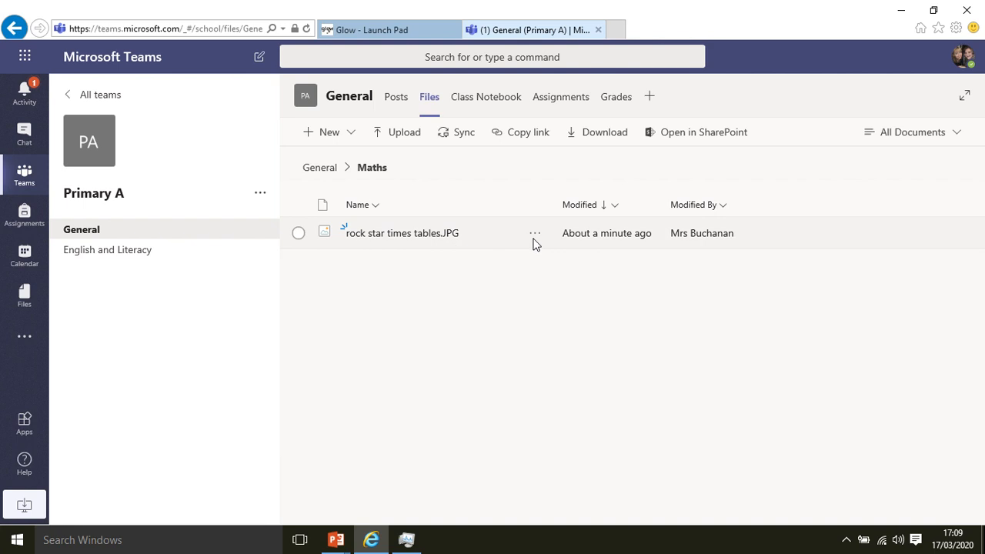
pyautogui.click(535, 235)
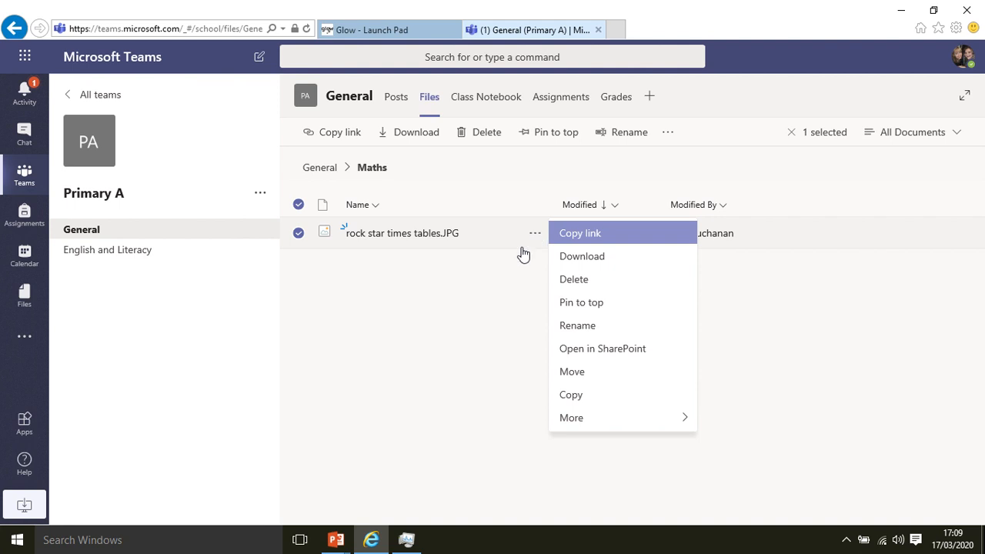
pyautogui.click(504, 296)
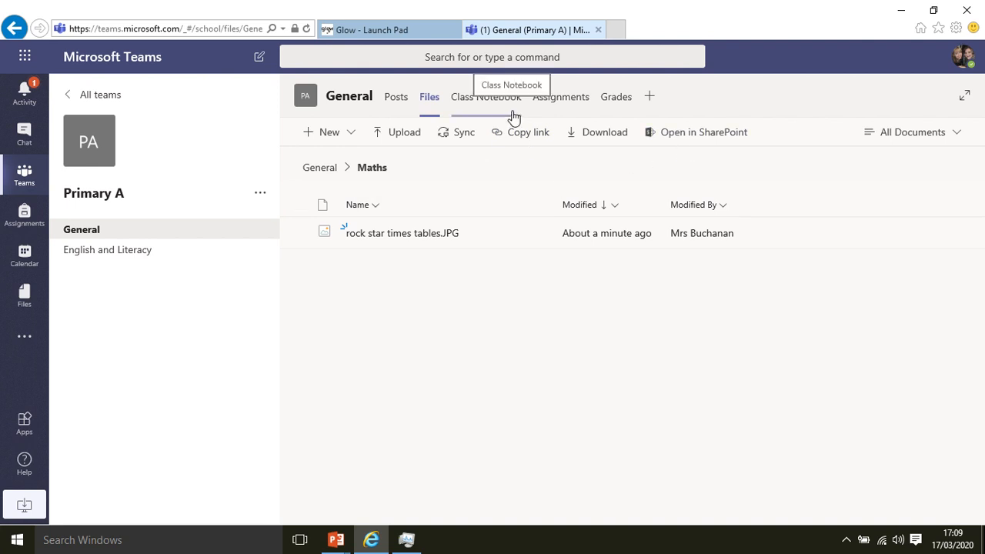
# Step: Open the Reading assignment in the General channel's assignments and display it in student view
pyautogui.click(566, 109)
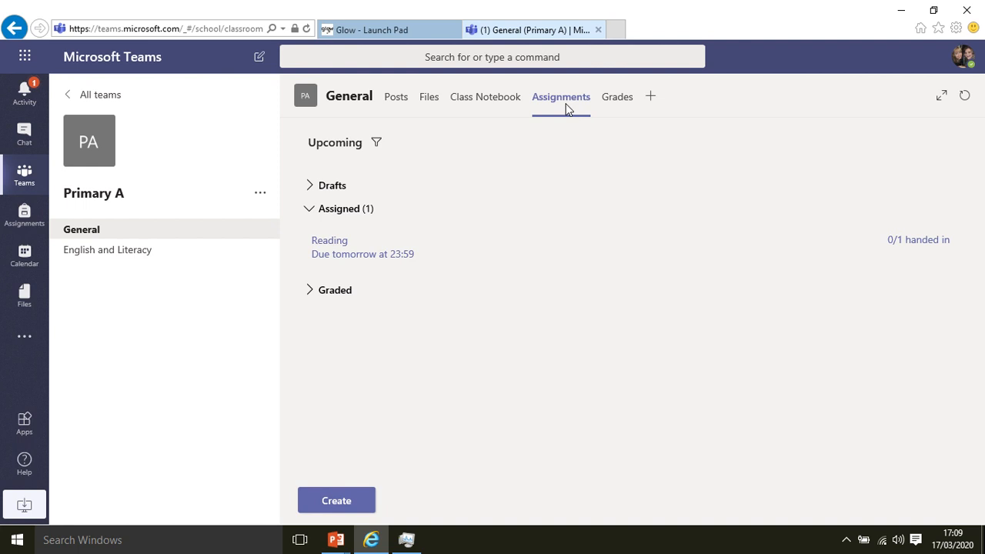
pyautogui.click(337, 243)
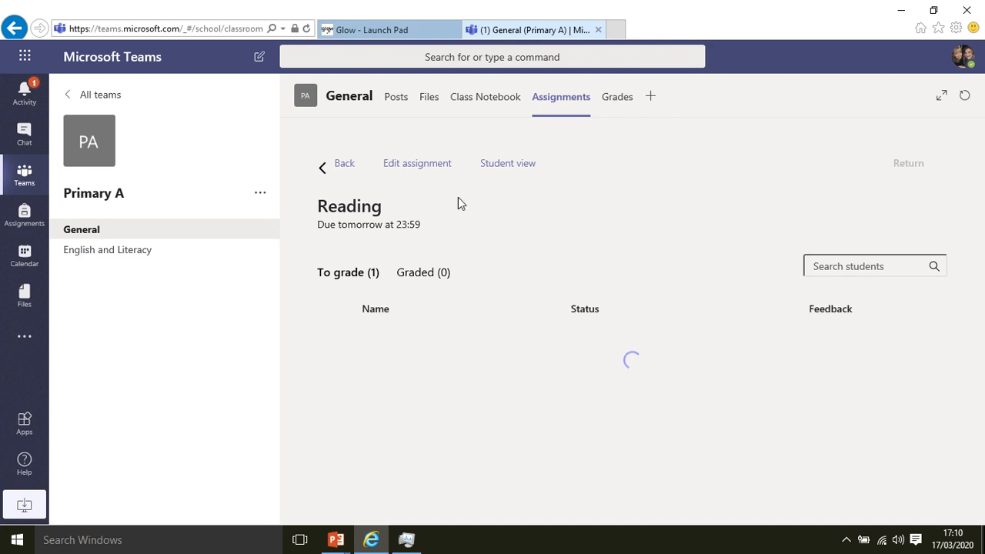
pyautogui.click(394, 29)
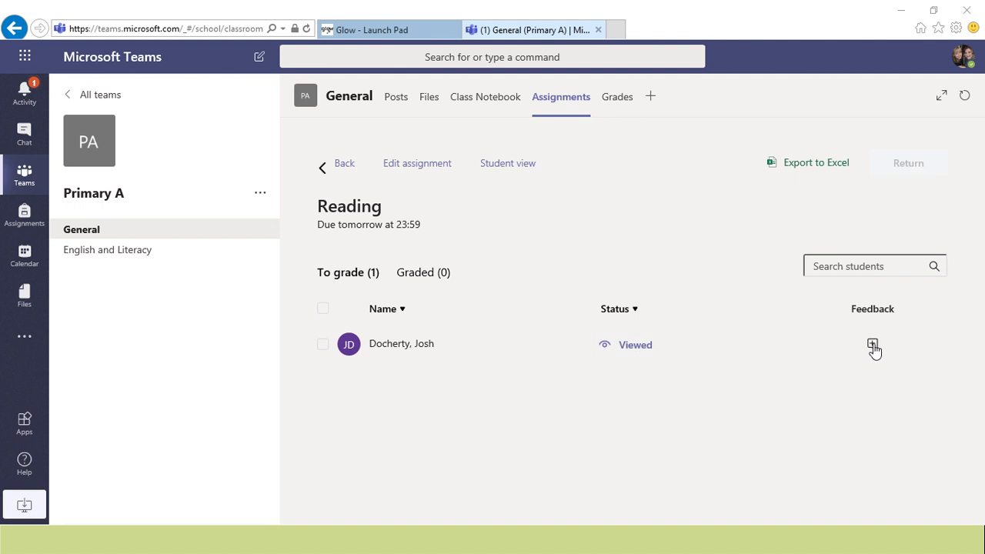
pyautogui.click(514, 168)
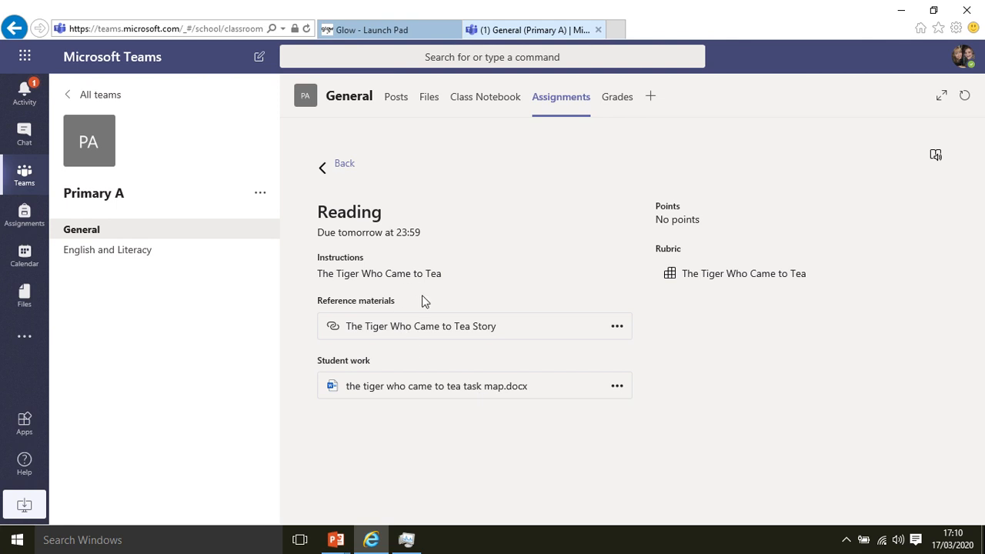
# Step: View the assignment's "The Tiger Who Came to Tea Story" link, close it, and open the student work document "the tiger who came to tea task map.docx"
pyautogui.click(336, 331)
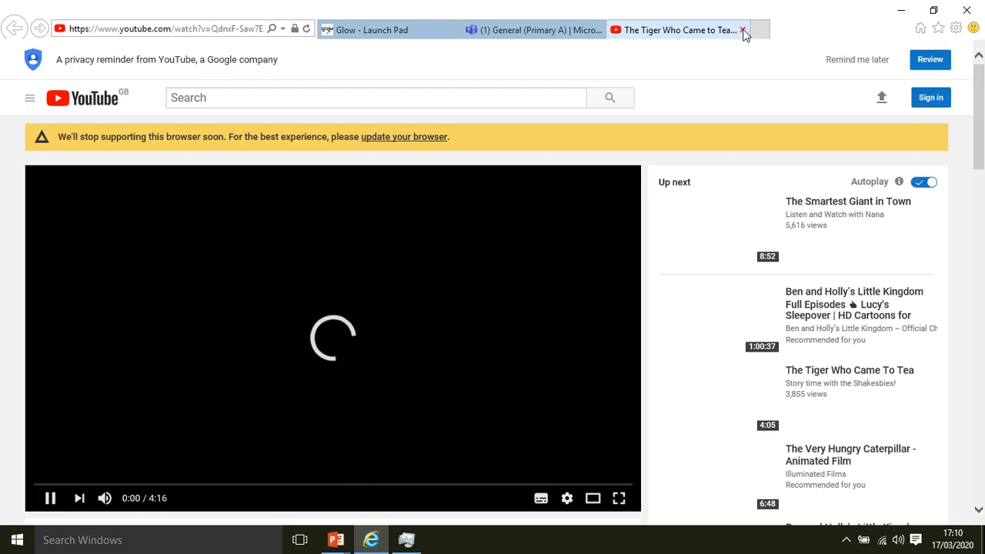
pyautogui.click(743, 30)
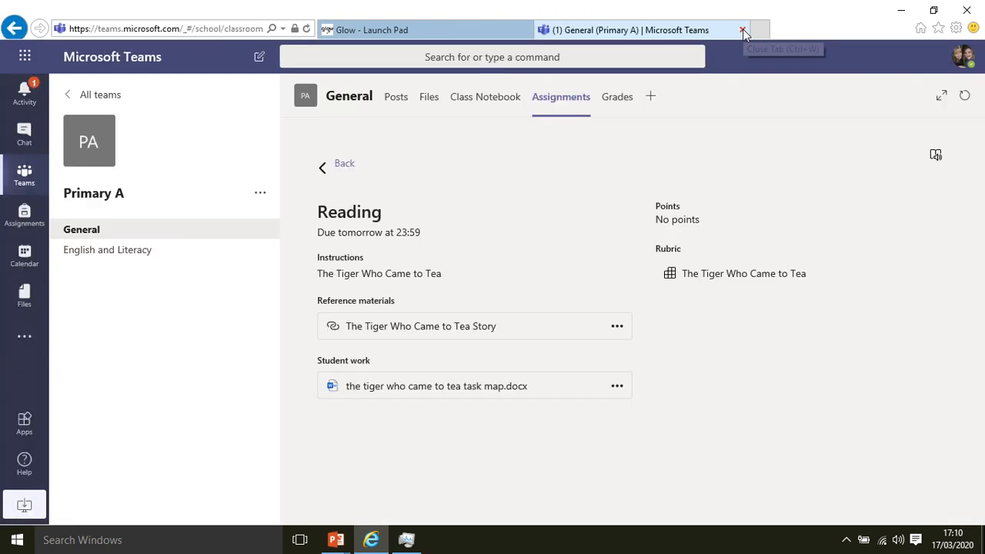
pyautogui.click(435, 394)
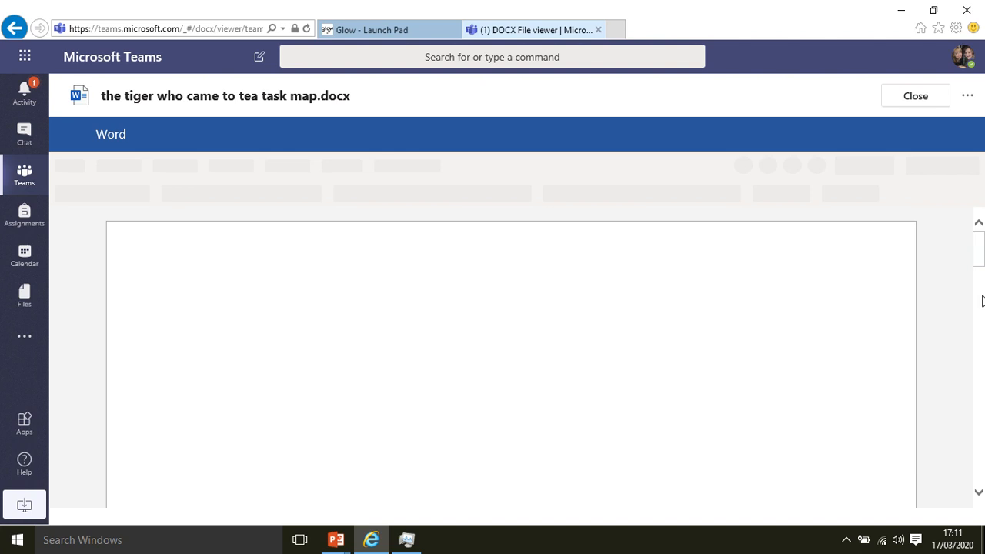
pyautogui.moveTo(451, 59)
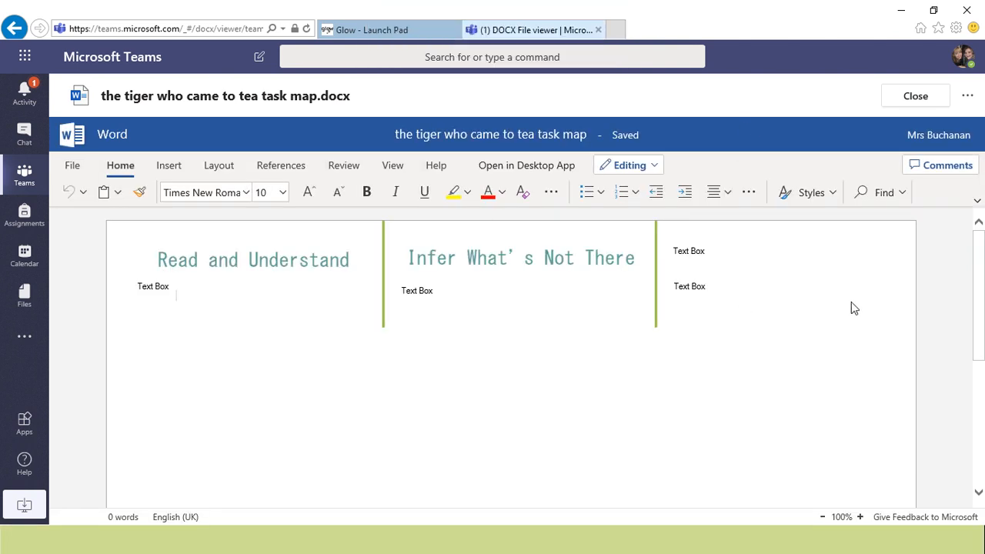
pyautogui.moveTo(974, 277)
pyautogui.mouseDown()
pyautogui.moveTo(983, 389)
pyautogui.moveTo(980, 275)
pyautogui.mouseUp()
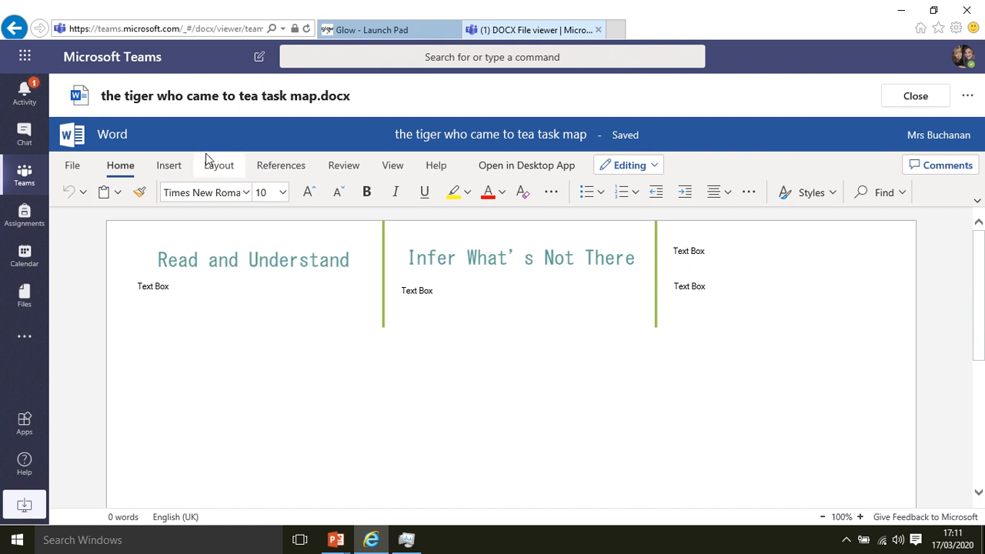
# Step: View the reading questions in the tiger who came to tea task map document
pyautogui.click(227, 309)
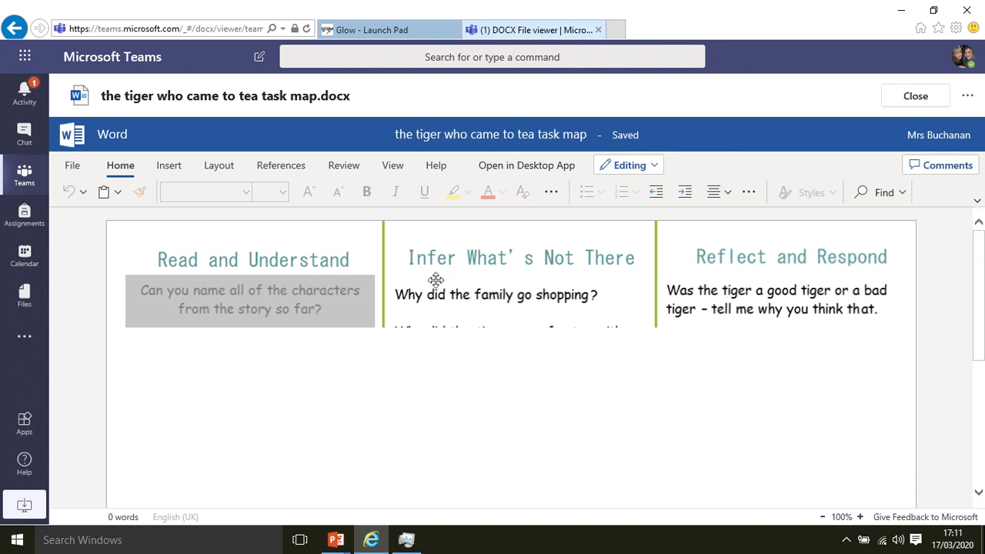
pyautogui.moveTo(983, 292)
pyautogui.mouseDown()
pyautogui.moveTo(983, 372)
pyautogui.moveTo(983, 292)
pyautogui.mouseUp()
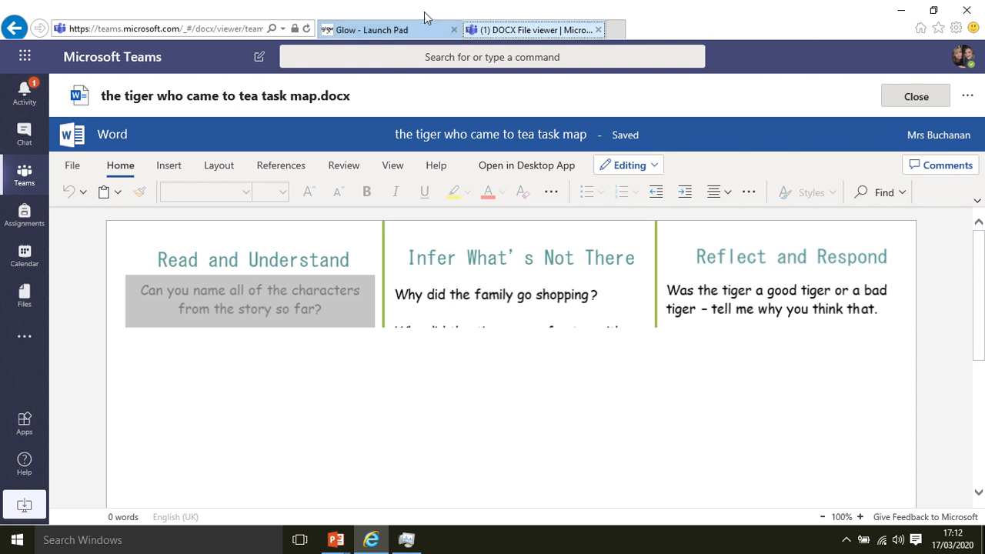
pyautogui.moveTo(478, 2)
pyautogui.click(404, 28)
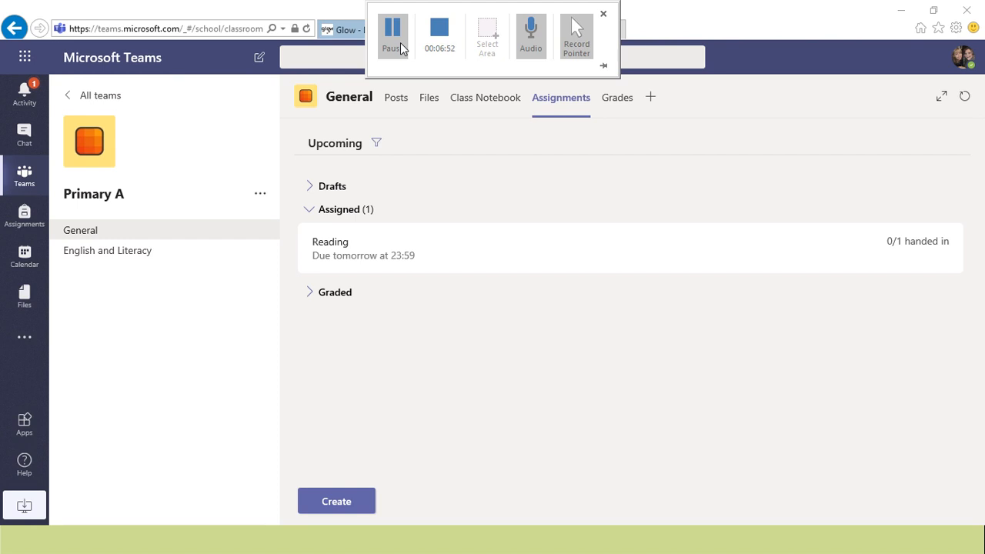
# Step: Create a new assignment in the General channel titled "Maths - Problem Solving"
pyautogui.click(338, 508)
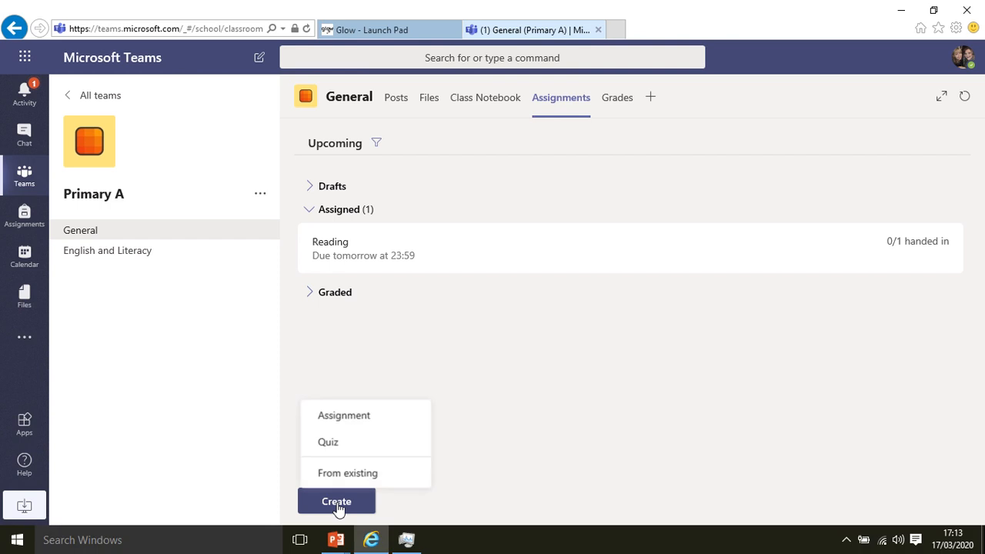
pyautogui.click(359, 423)
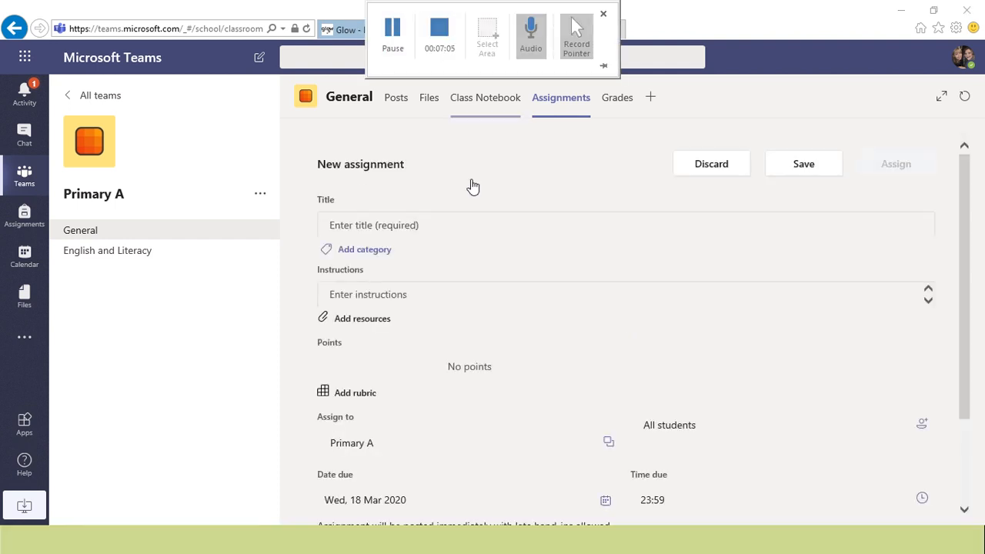
pyautogui.click(442, 223)
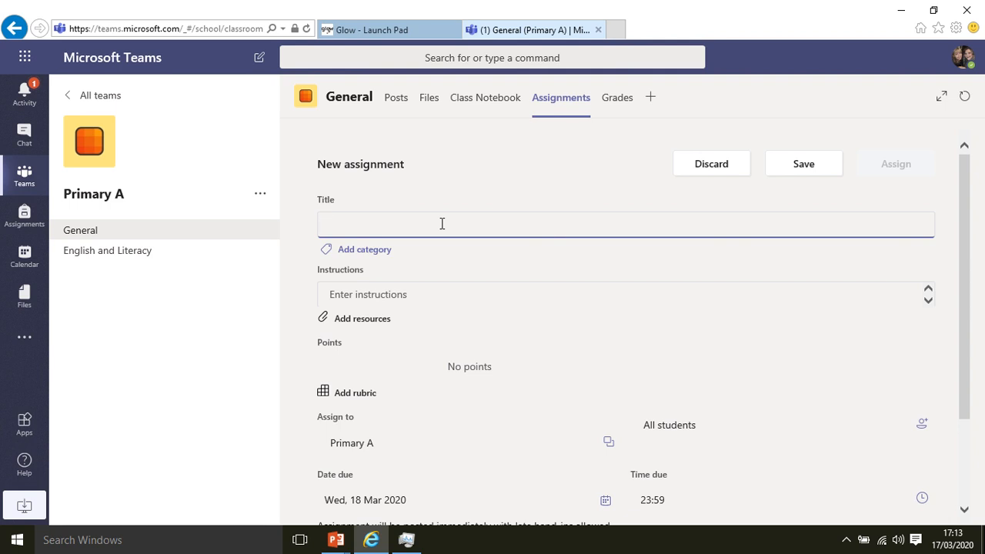
pyautogui.write('Maths')
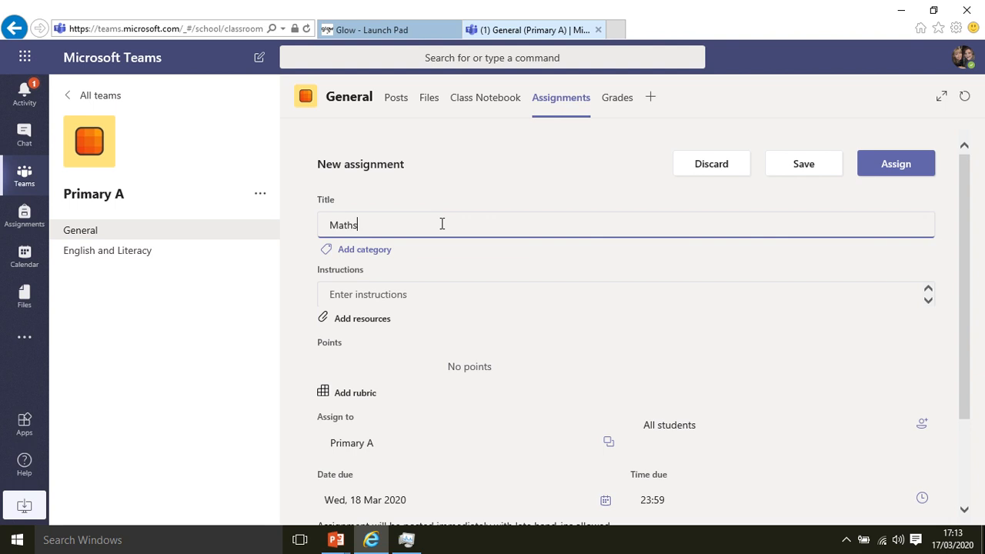
pyautogui.write(' - Problem Sol')
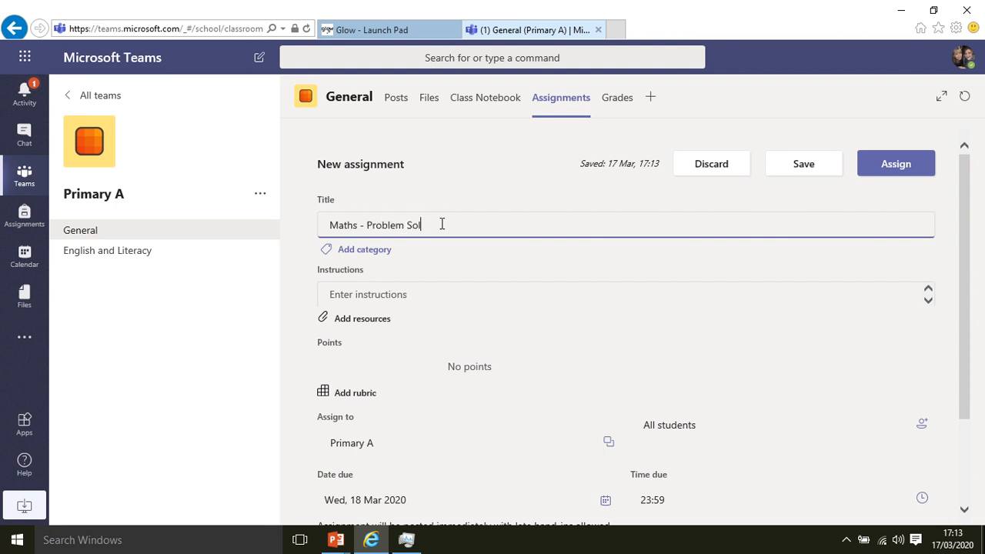
pyautogui.write('ving')
# Step: View the category entry without adding one, and enter the assignment instructions "Answer the questions on the sheet."
pyautogui.click(375, 251)
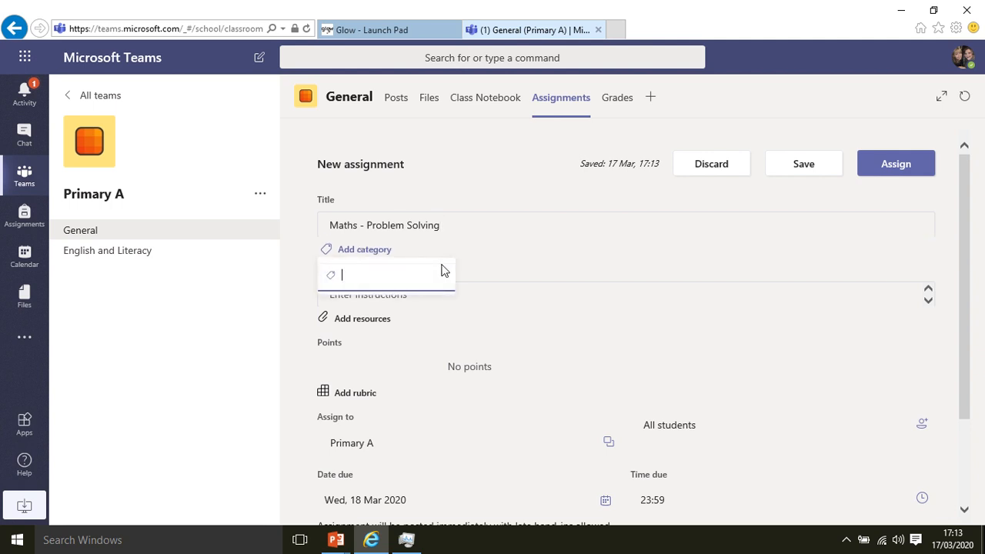
pyautogui.click(490, 274)
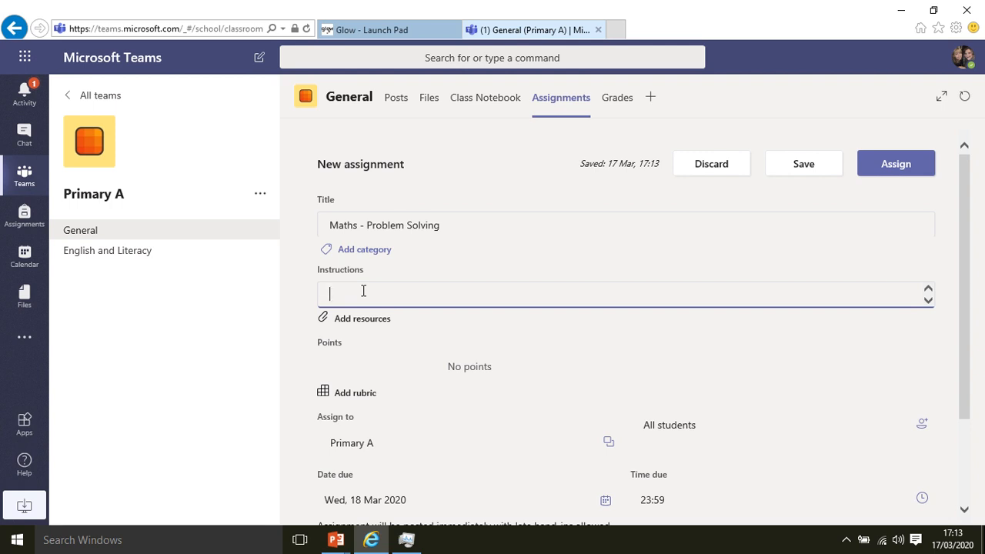
pyautogui.write('Answer the questions on the sheet.')
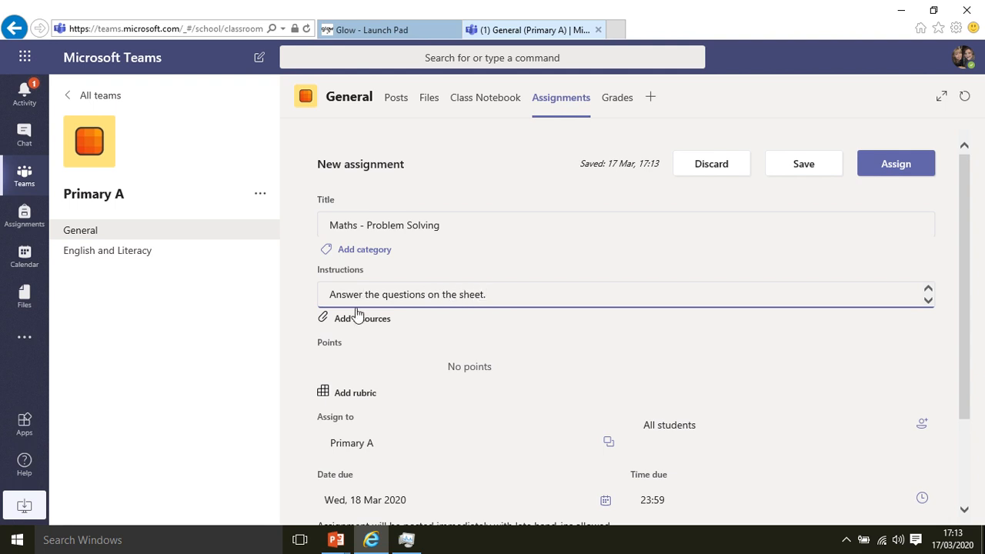
# Step: View the device upload and web link options for adding assignment resources, and close them without attaching anything
pyautogui.click(356, 320)
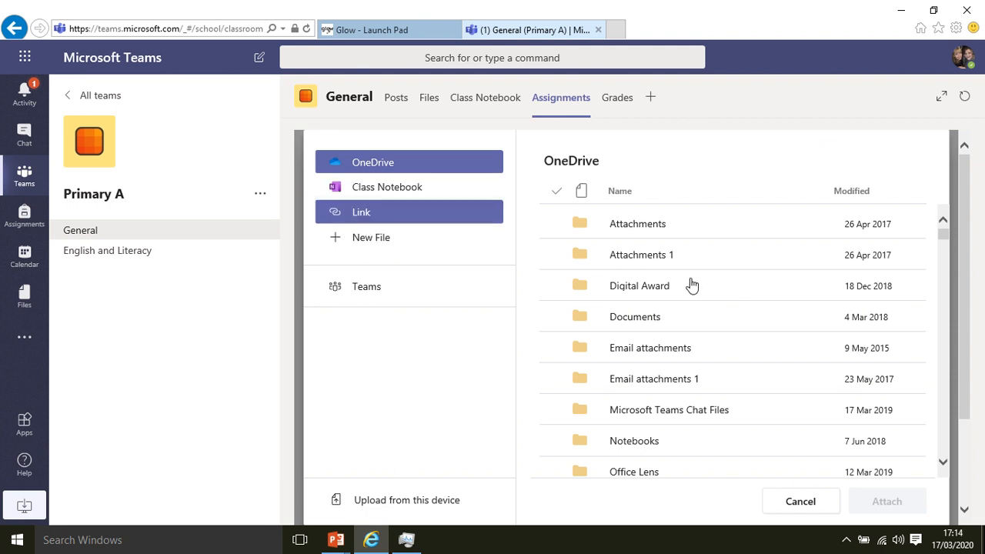
pyautogui.click(375, 501)
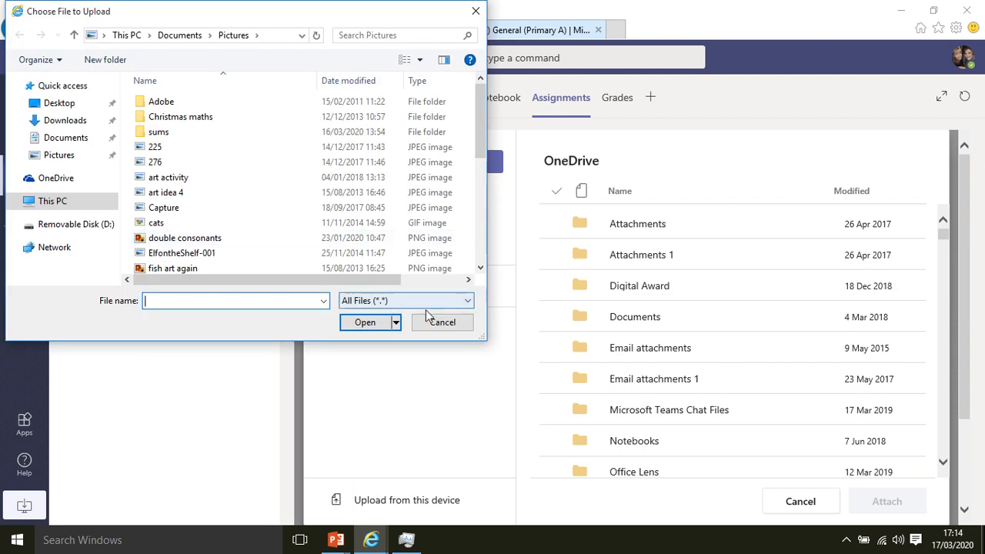
pyautogui.click(441, 322)
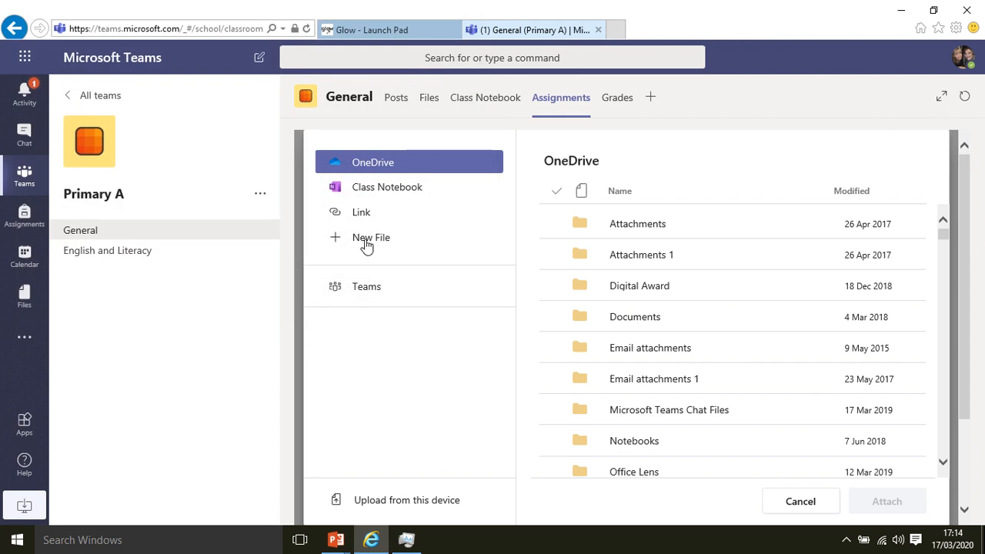
pyautogui.click(362, 214)
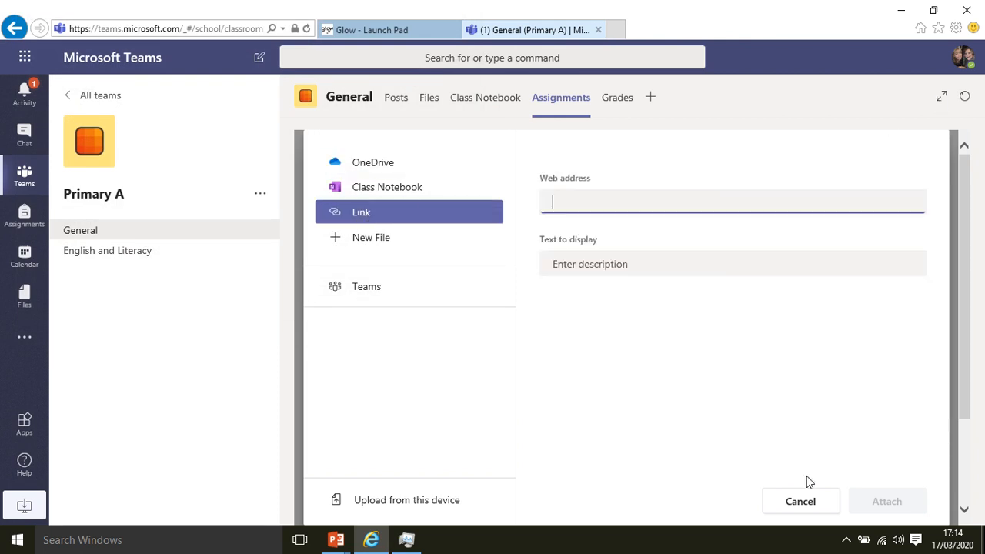
pyautogui.click(809, 504)
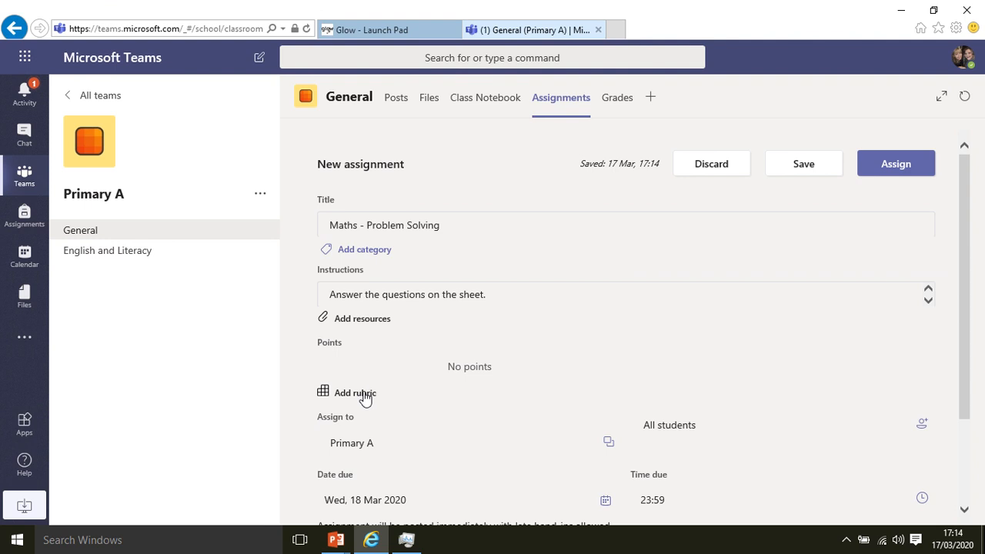
# Step: Start a new rubric for the assignment titled "Maths Problem Solving" with the description "Answer the questions"
pyautogui.click(322, 396)
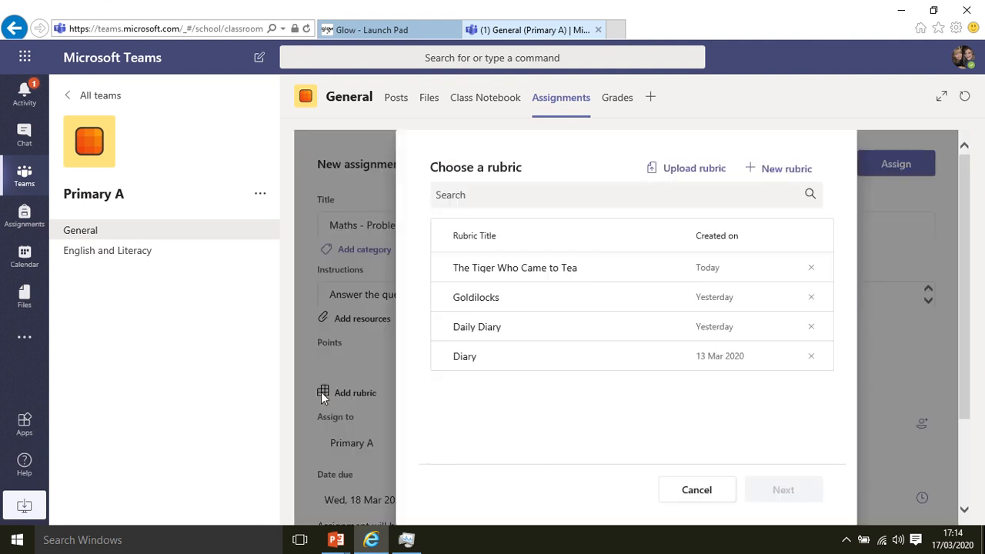
pyautogui.click(797, 176)
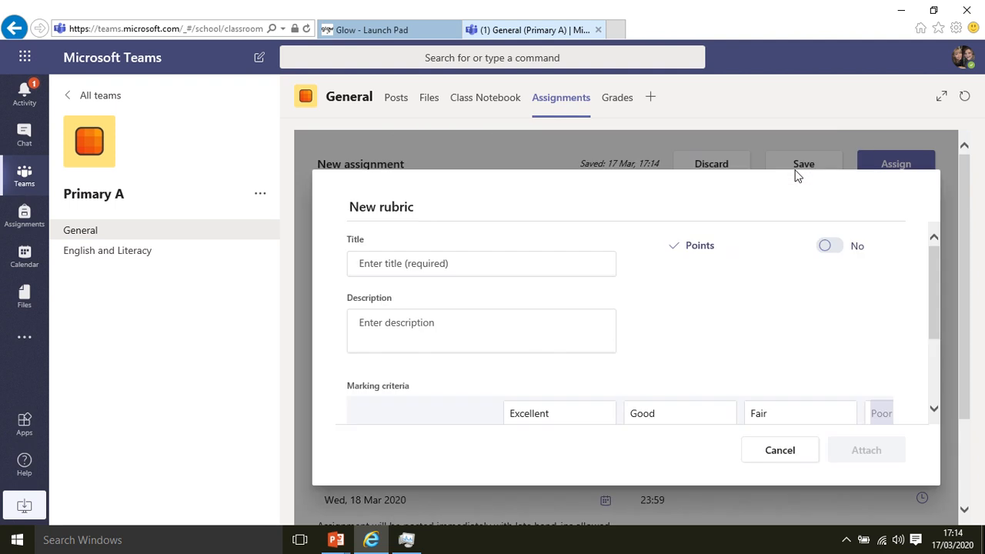
pyautogui.click(526, 263)
pyautogui.write('Maths P')
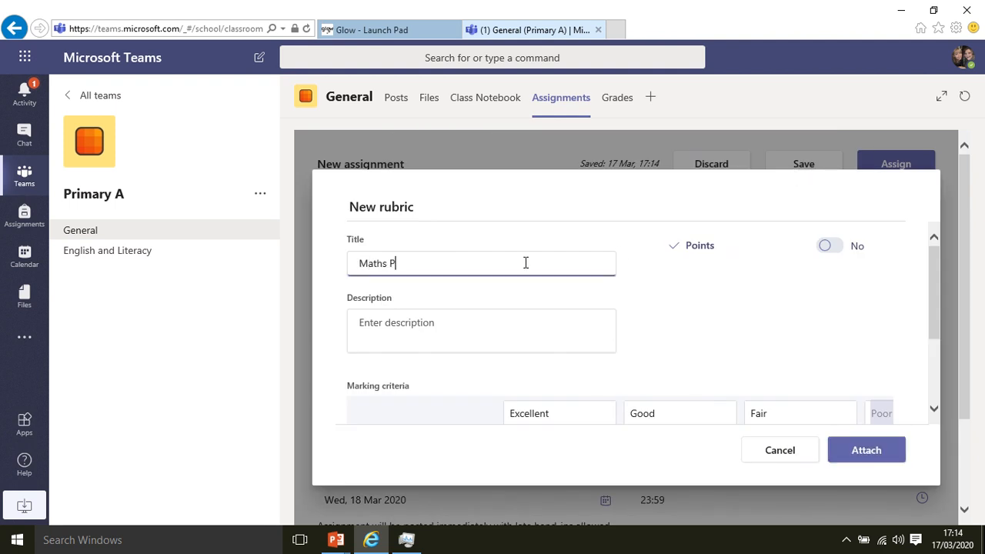
pyautogui.write('roblem SolvingAns')
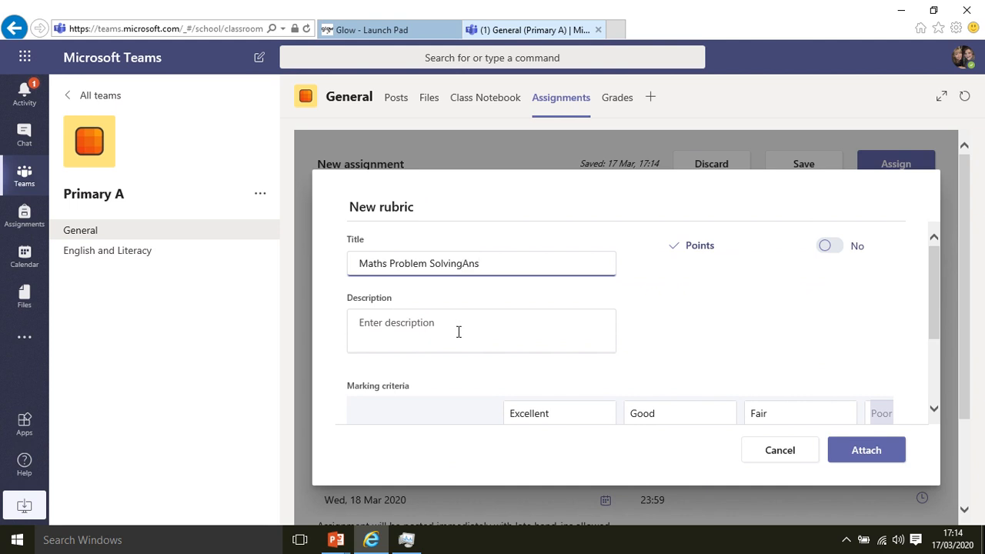
pyautogui.press('BackSpace')
pyautogui.press('BackSpace')
pyautogui.press('BackSpace')
pyautogui.click(459, 332)
pyautogui.write('Answer the questions')
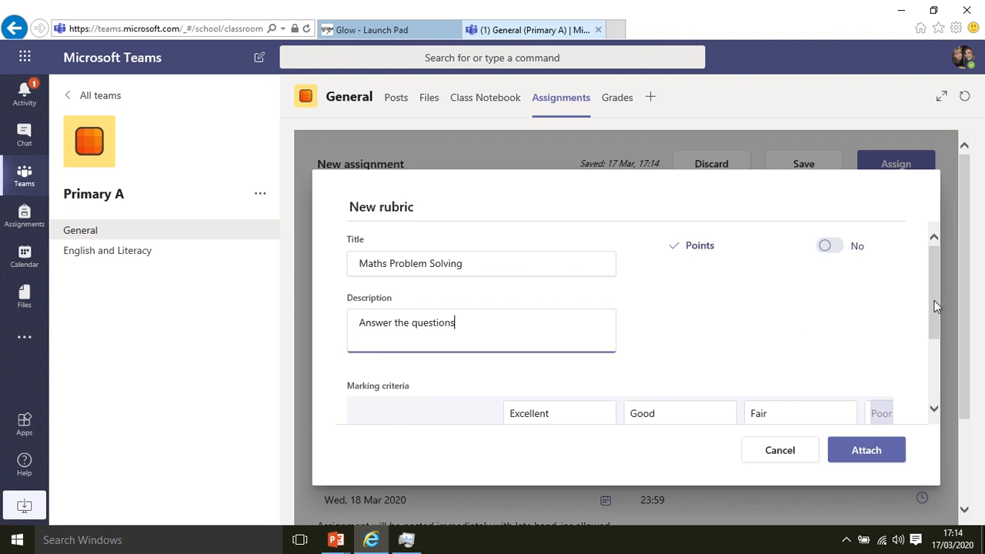
# Step: Delete the rubric's Excellent, Good and Fair columns and rename the remaining Poor column "Success Criteria"
pyautogui.moveTo(938, 307); pyautogui.dragTo(936, 377)
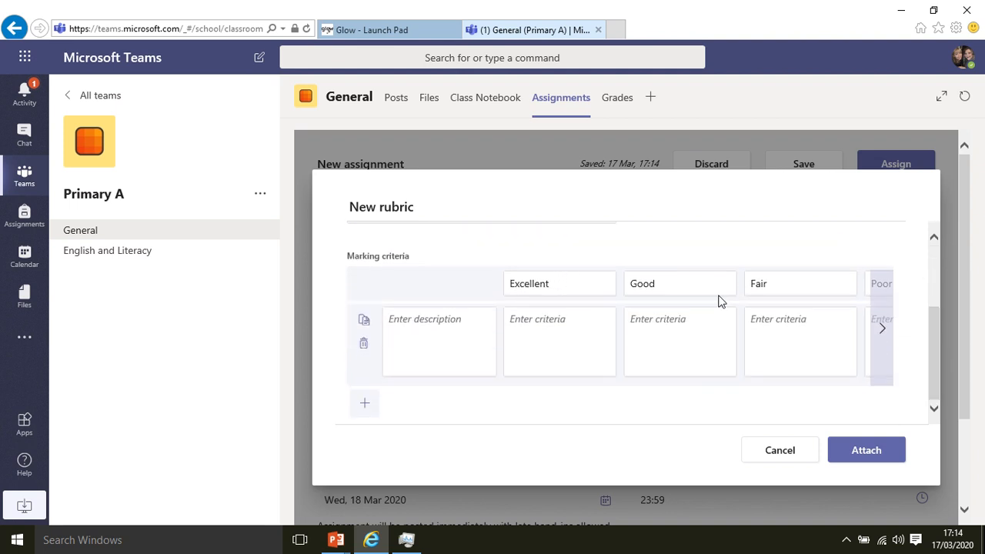
pyautogui.click(585, 280)
pyautogui.click(587, 256)
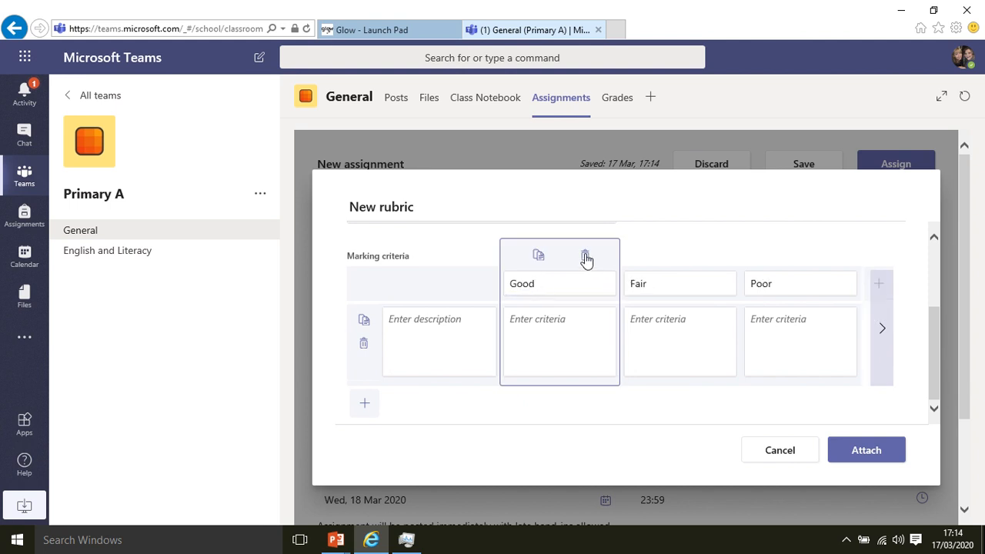
pyautogui.click(587, 256)
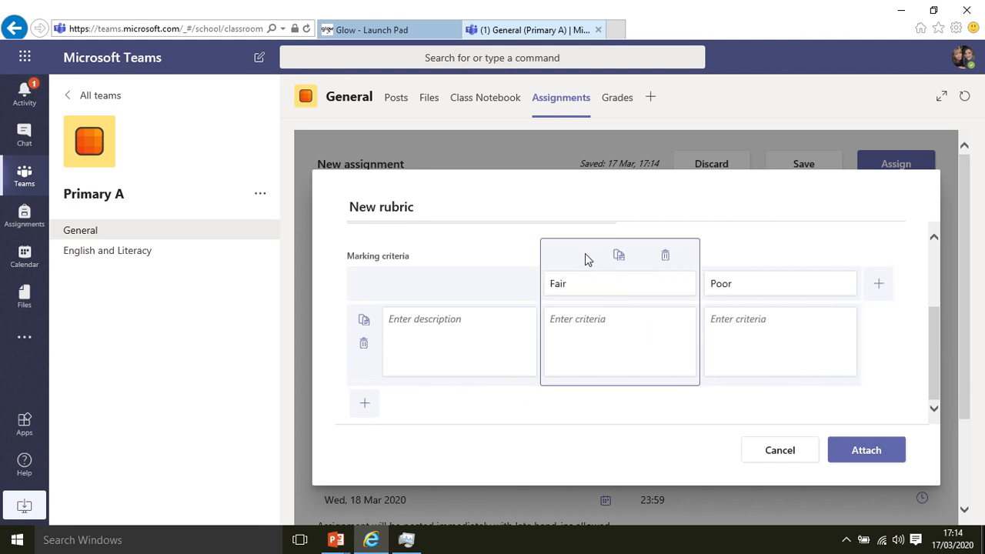
pyautogui.click(665, 255)
pyautogui.moveTo(672, 282); pyautogui.dragTo(606, 289)
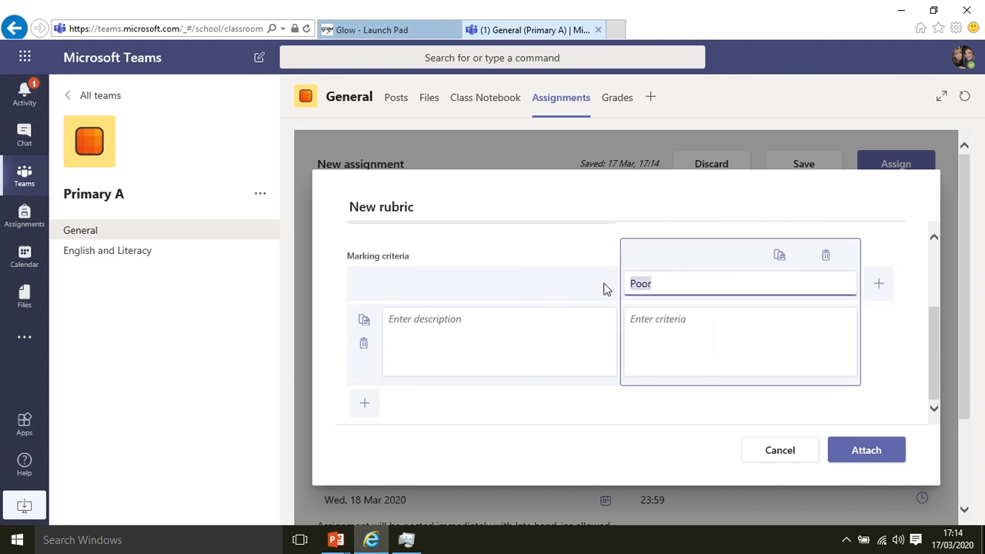
pyautogui.write('Success Crie')
pyautogui.write('eria')
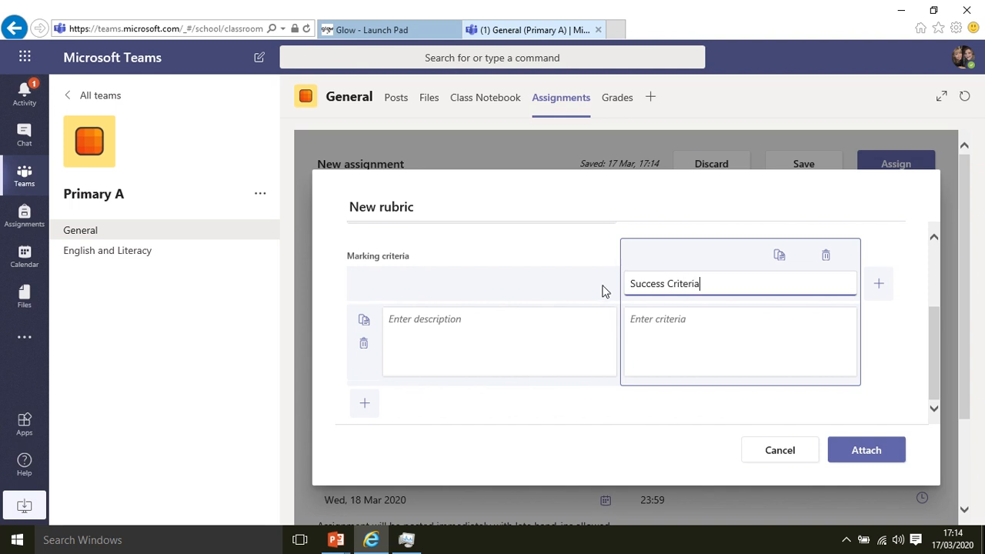
# Step: Enter "We are learning to answer word problems" as the description of the rubric's criteria row
pyautogui.click(429, 348)
pyautogui.write('We a')
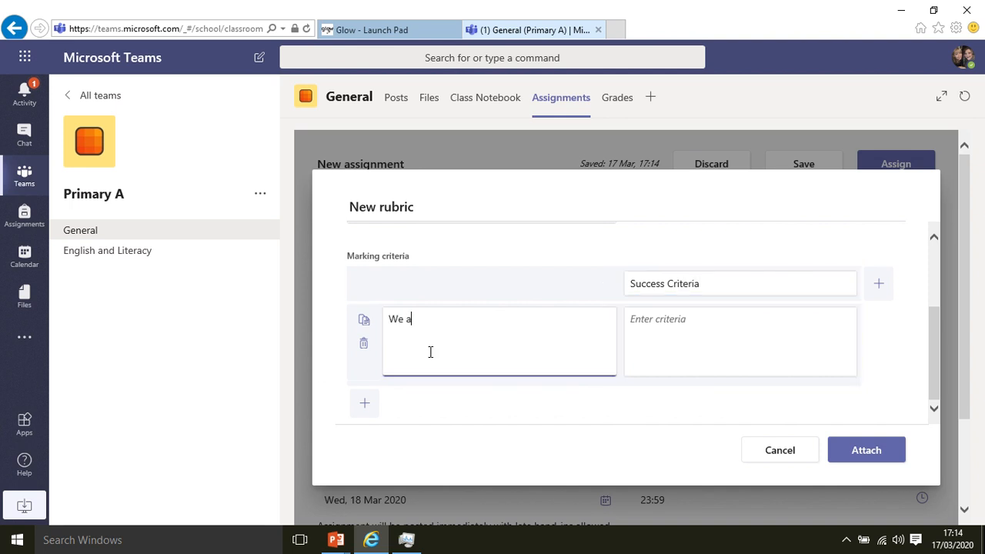
pyautogui.write('re learning to answer world pr')
pyautogui.press('BackSpace')
pyautogui.press('BackSpace')
pyautogui.press('BackSpace')
pyautogui.press('BackSpace')
pyautogui.press('BackSpace')
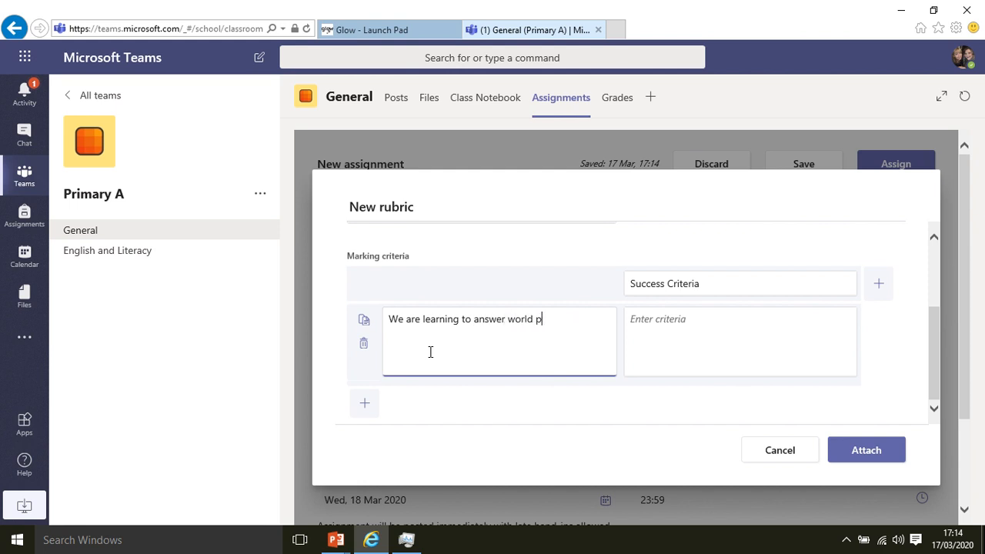
pyautogui.write('d problems!')
pyautogui.press('BackSpace')
pyautogui.press('BackSpace')
# Step: Enter the criteria "I can multiply by 2", "I can read the question carefully" and "I can underline any words I don't know", and attach the rubric
pyautogui.click(673, 337)
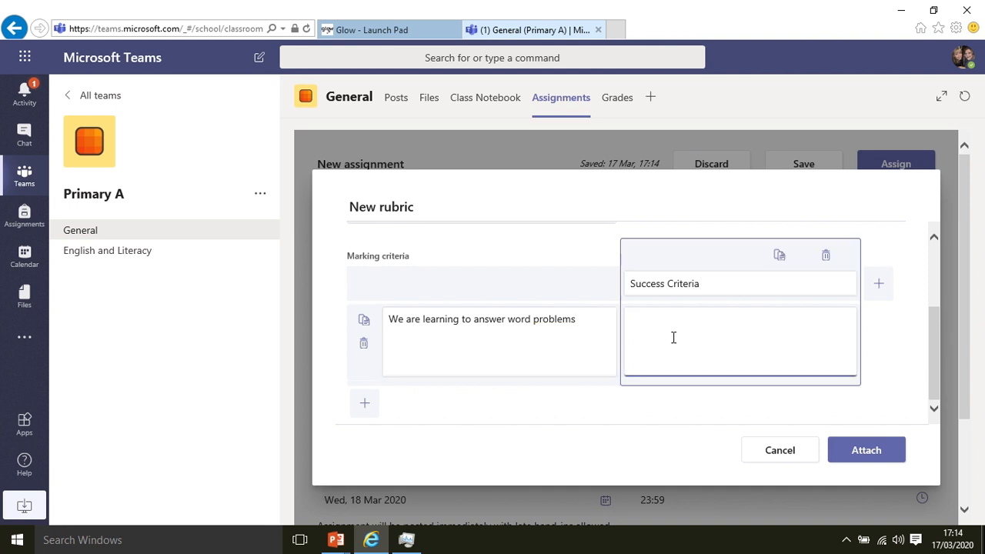
pyautogui.write('I can multipl')
pyautogui.write('y by 2 ')
pyautogui.write('I can read the questi')
pyautogui.write('on carefully ')
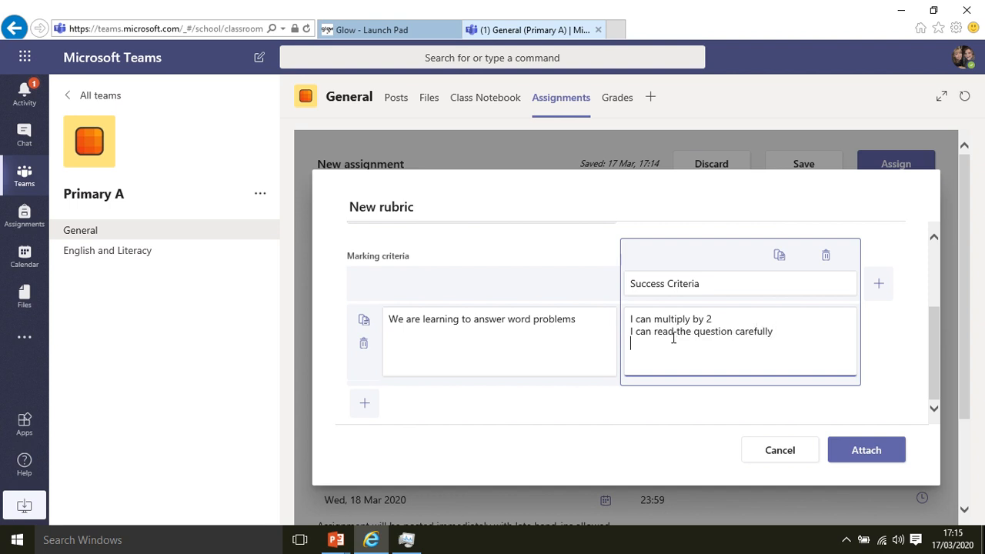
pyautogui.write("I can underline any words I don't ")
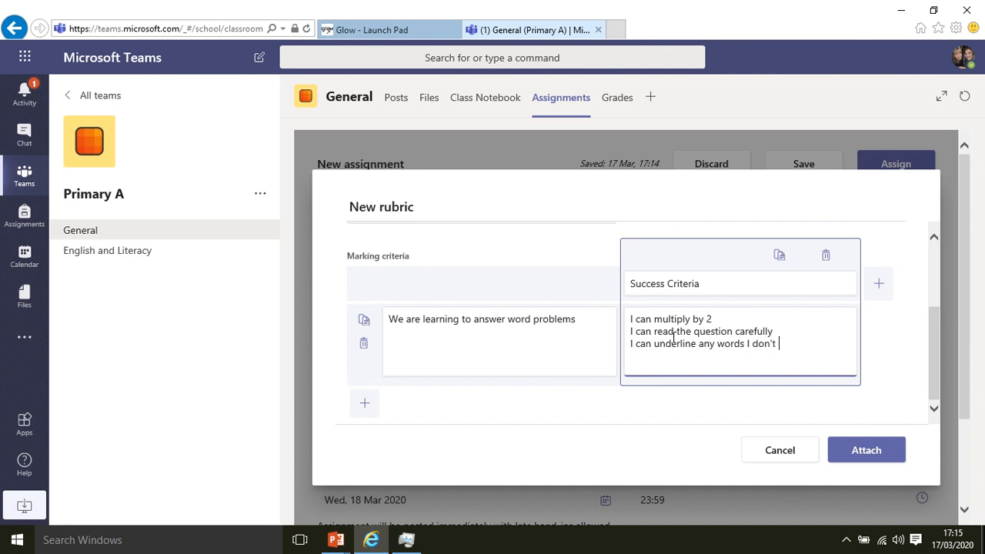
pyautogui.write('know')
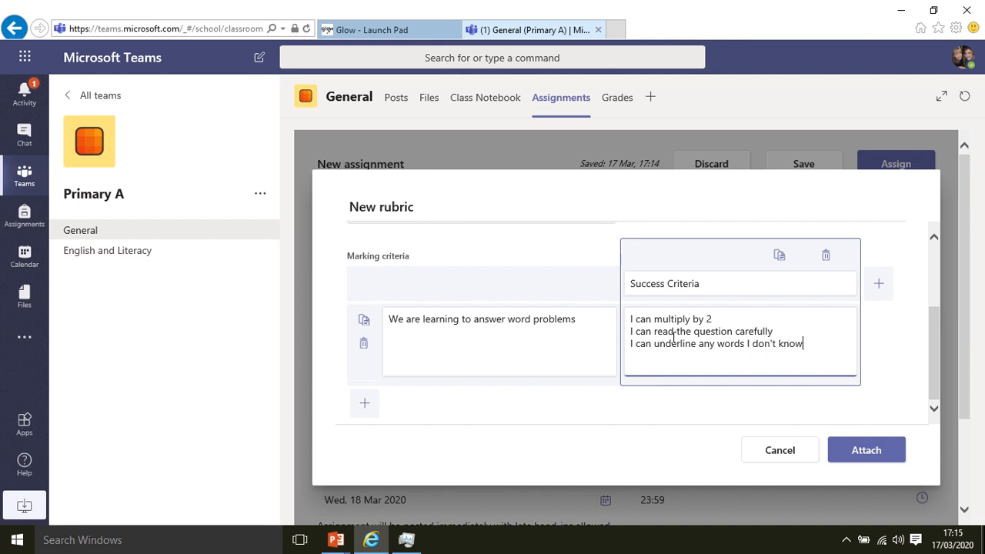
pyautogui.click(874, 452)
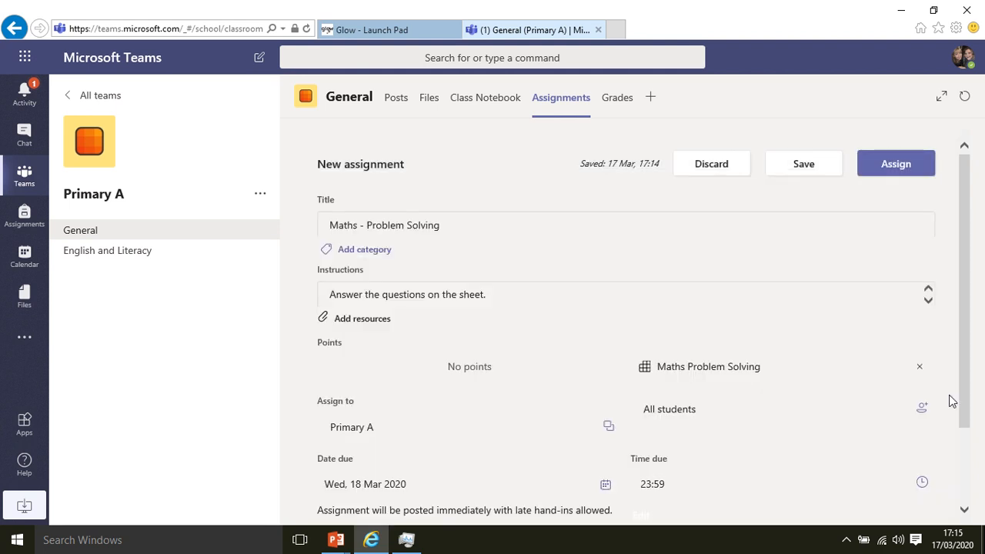
# Step: Review the students available for the assignment, keep all students selected, and open the posting and late hand-in settings
pyautogui.scroll(-1, 968, 433)
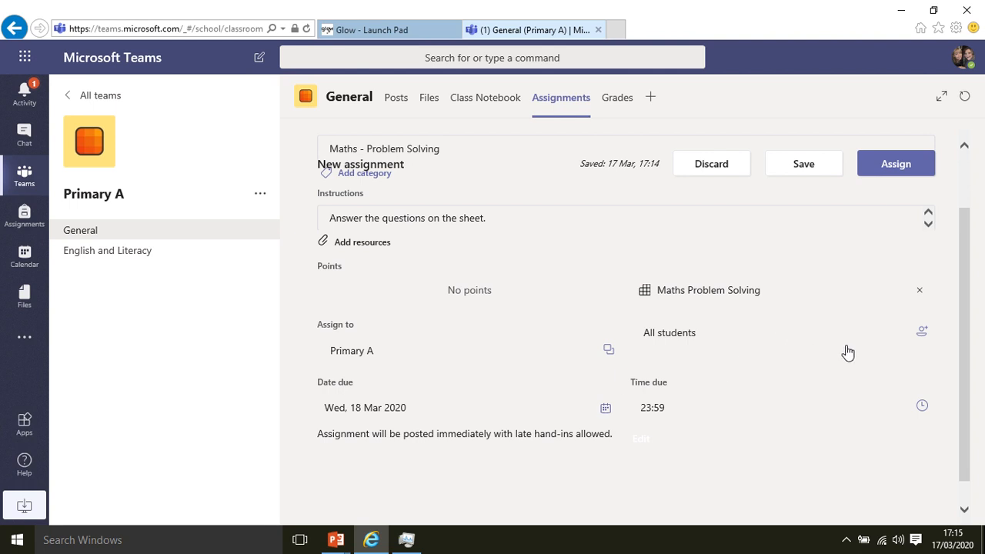
pyautogui.click(925, 339)
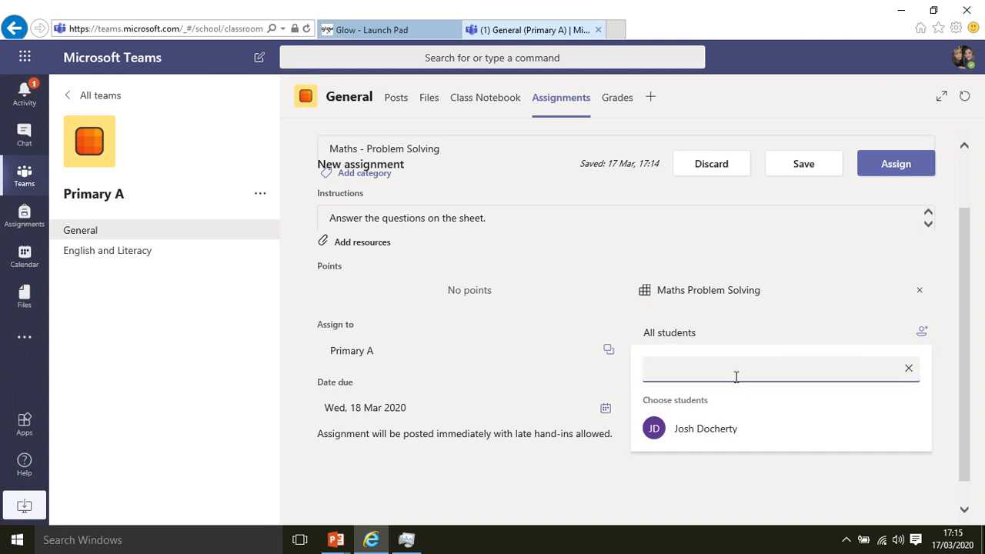
pyautogui.click(945, 372)
pyautogui.click(651, 439)
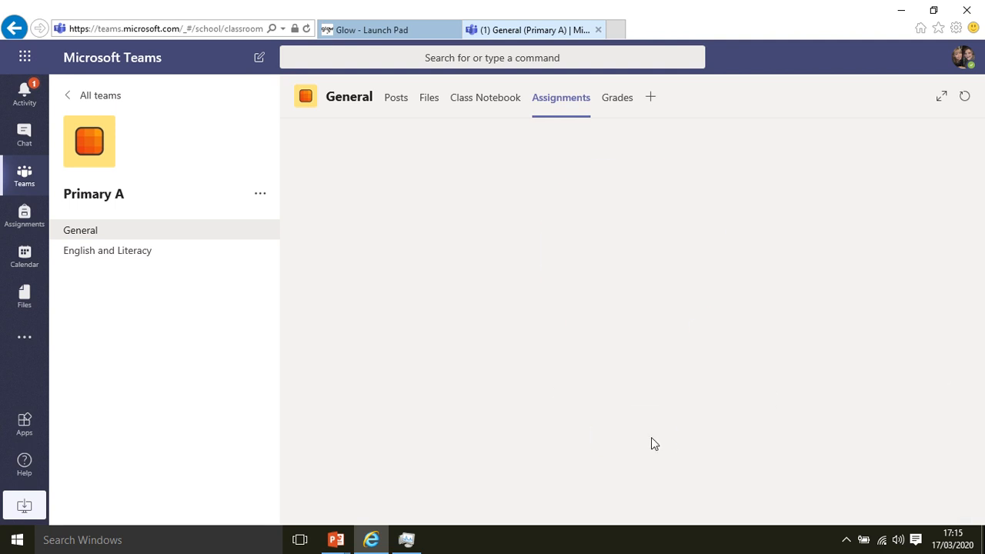
pyautogui.moveTo(402, 18)
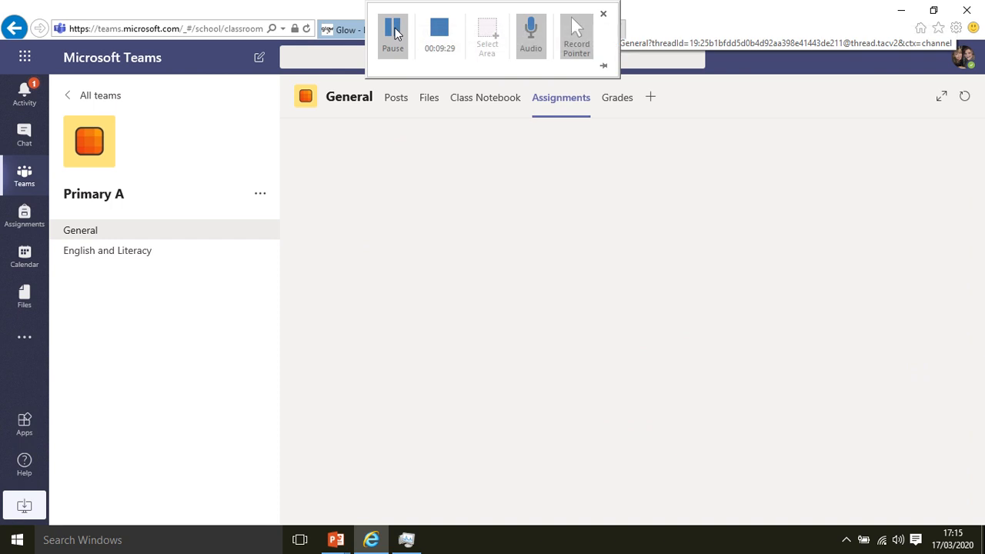
pyautogui.click(394, 33)
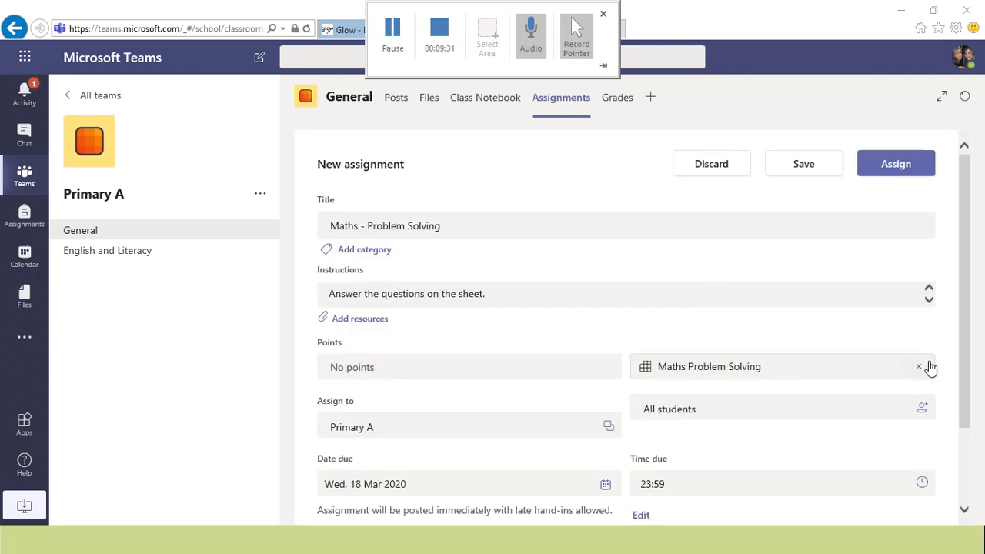
# Step: Check the assignment form and assign "Maths - Problem Solving" to all students in Primary A
pyautogui.scroll(-3, 980, 370)
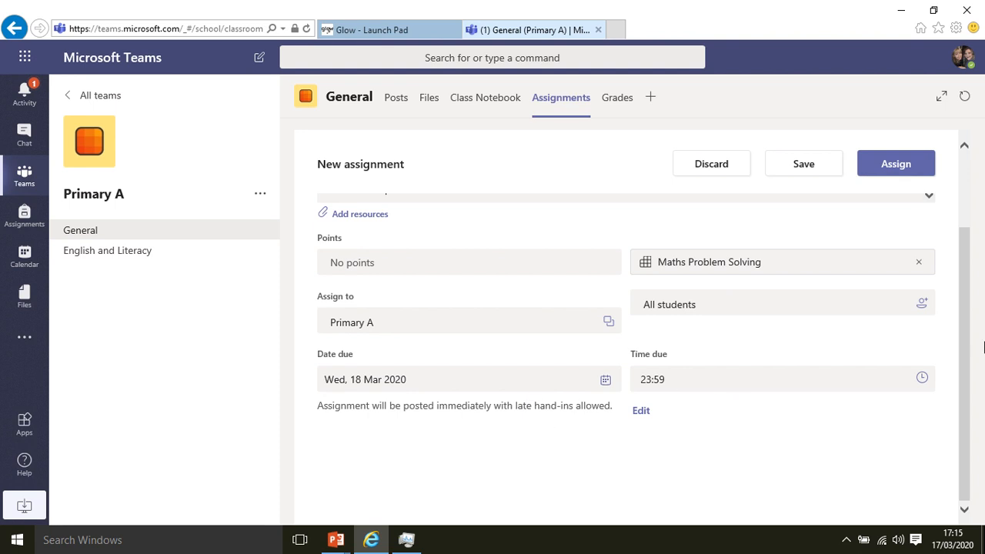
pyautogui.moveTo(965, 353); pyautogui.dragTo(966, 286)
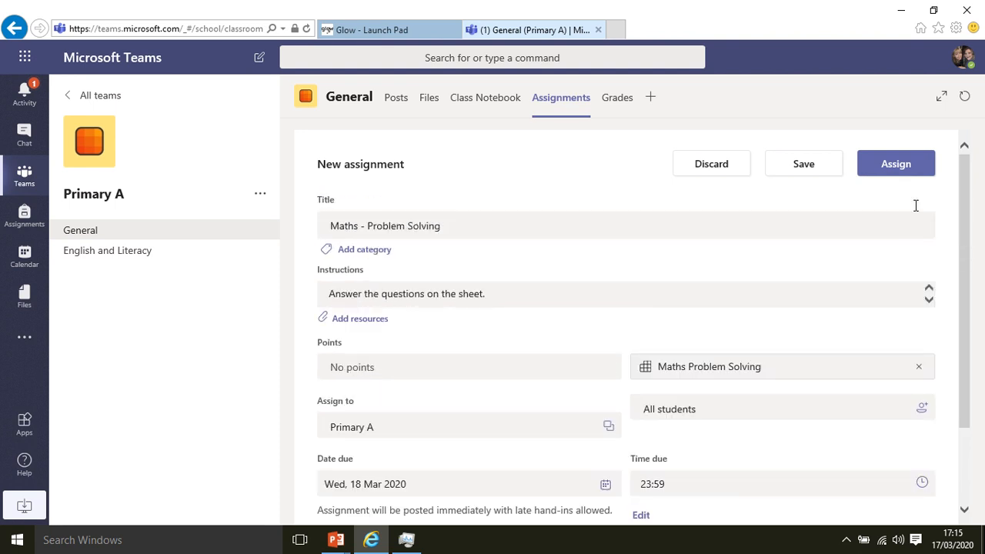
pyautogui.click(904, 165)
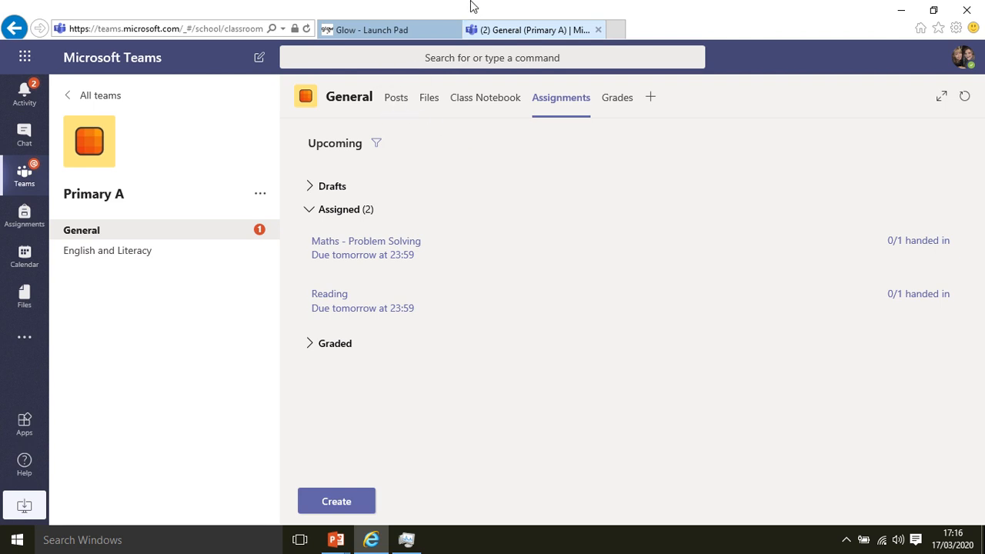
pyautogui.moveTo(429, 8)
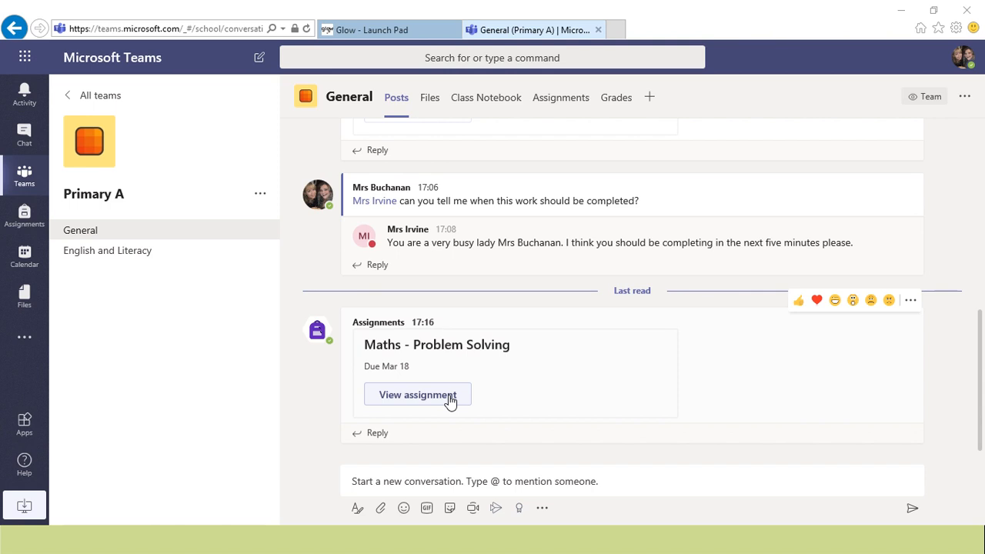
pyautogui.moveTo(457, 6)
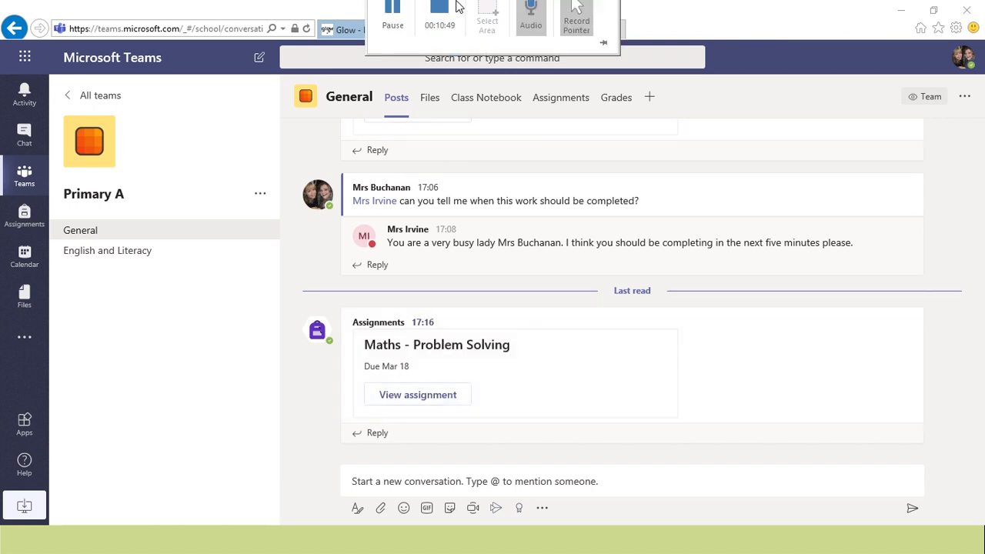